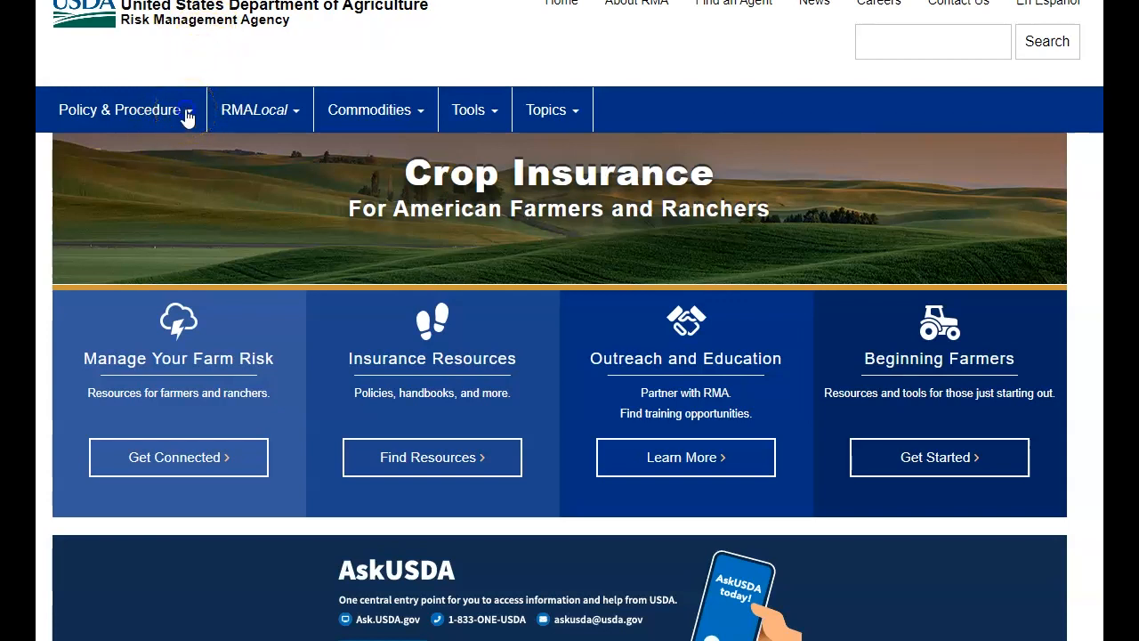
Step: Browse the Policy & Procedure topics, search the site for "actuarial rules", and return to the home page
click(187, 111)
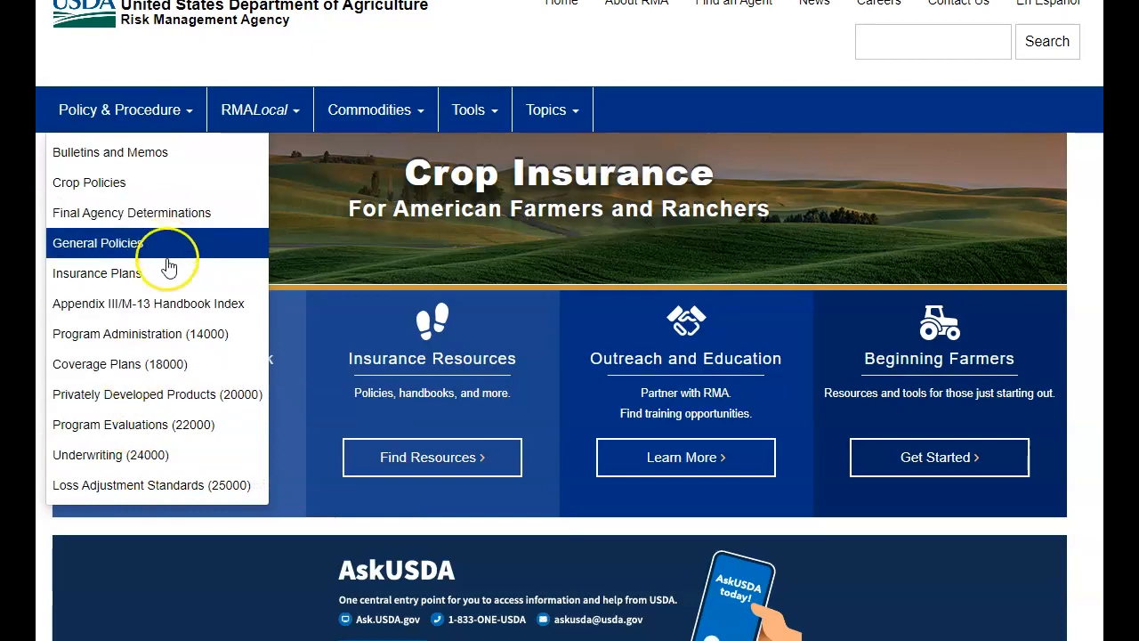
click(151, 301)
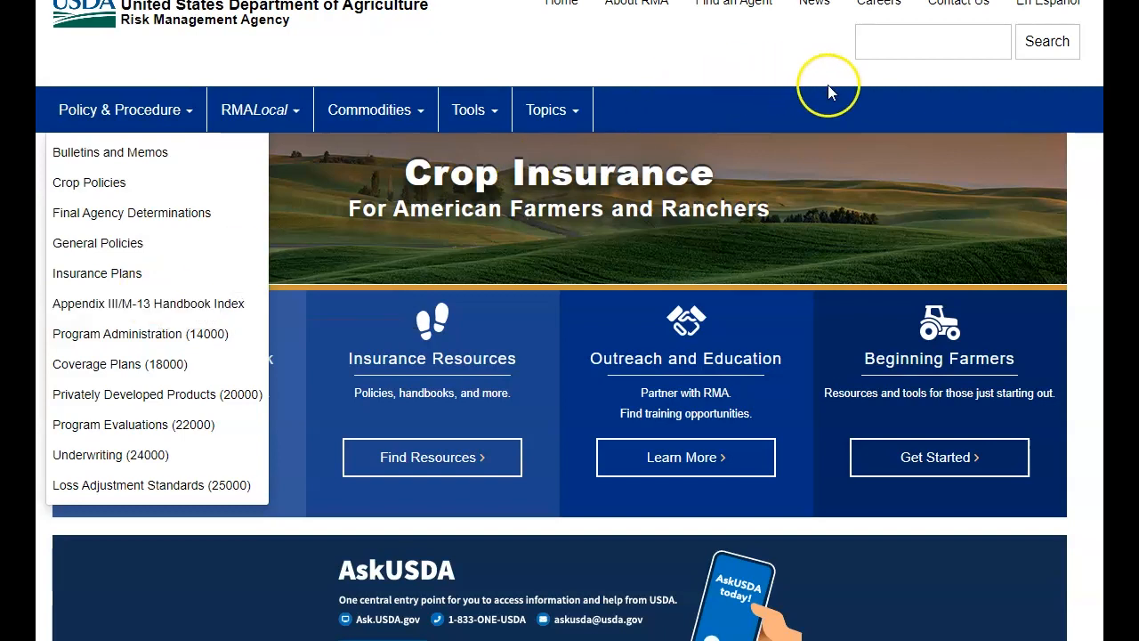
click(903, 38)
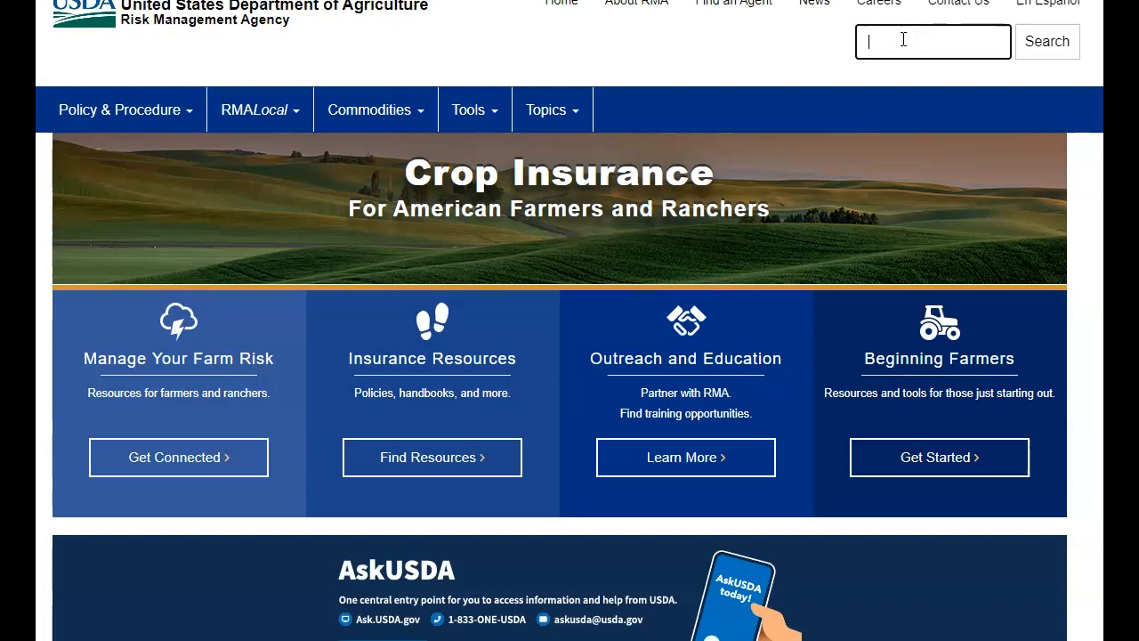
text(actuarial rules)
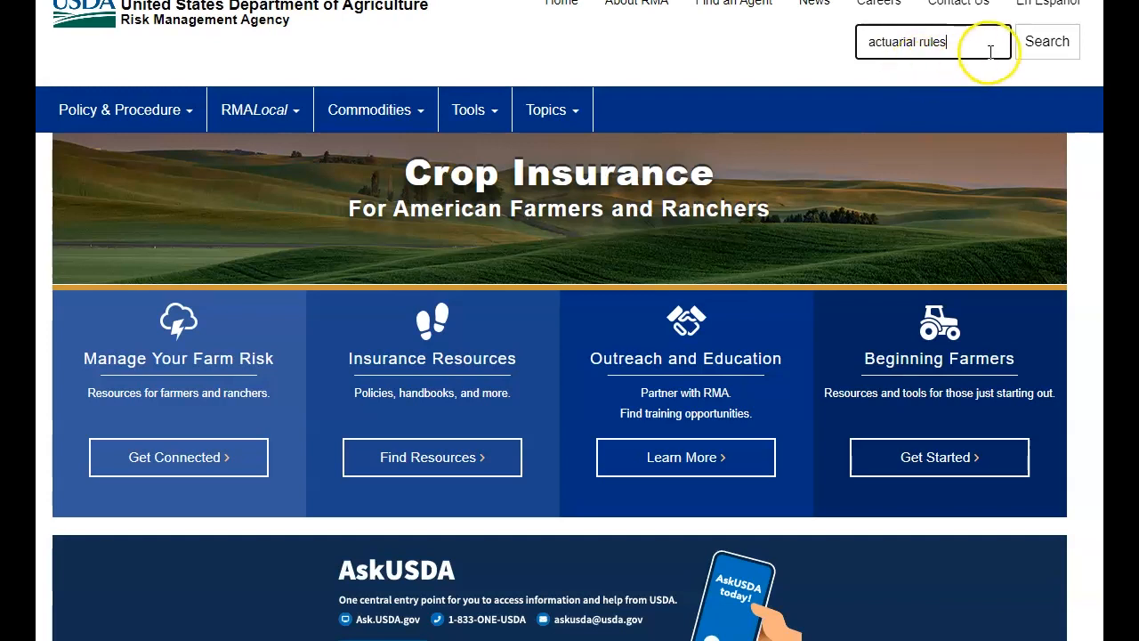
click(1040, 45)
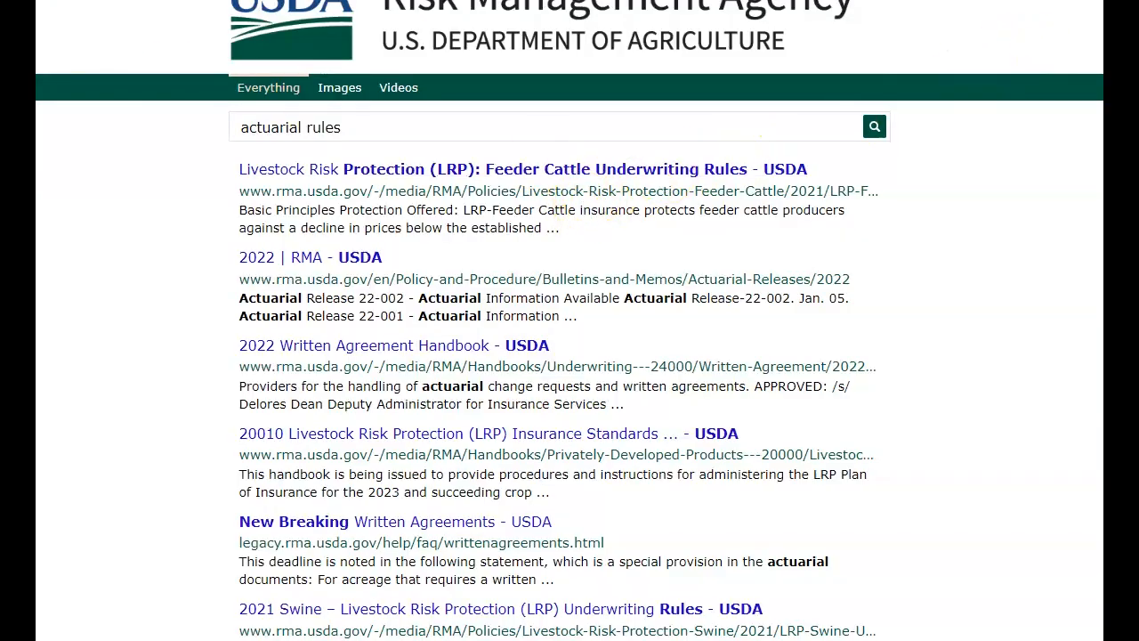
key(alt+Left)
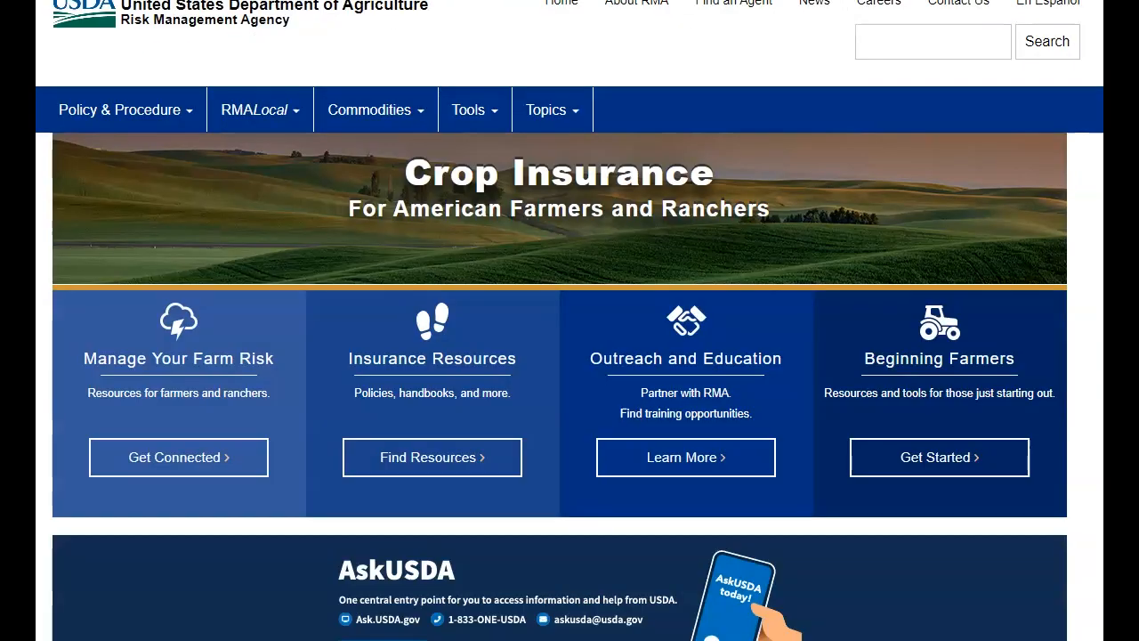
Step: Open the Mississippi state page from the RMA Local list of states
click(187, 116)
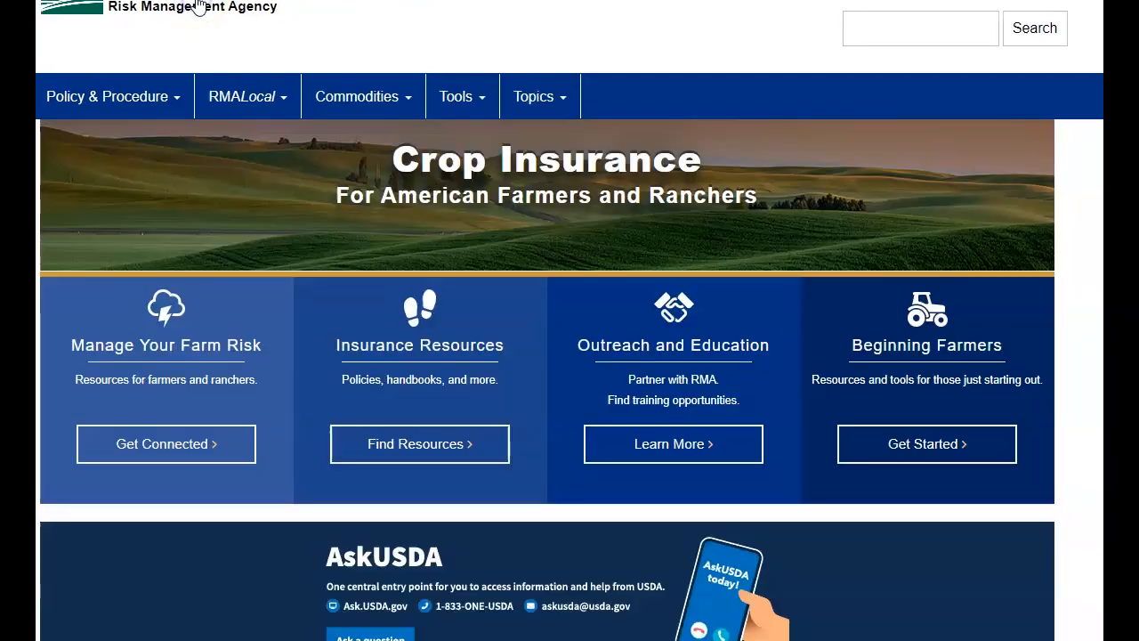
click(285, 106)
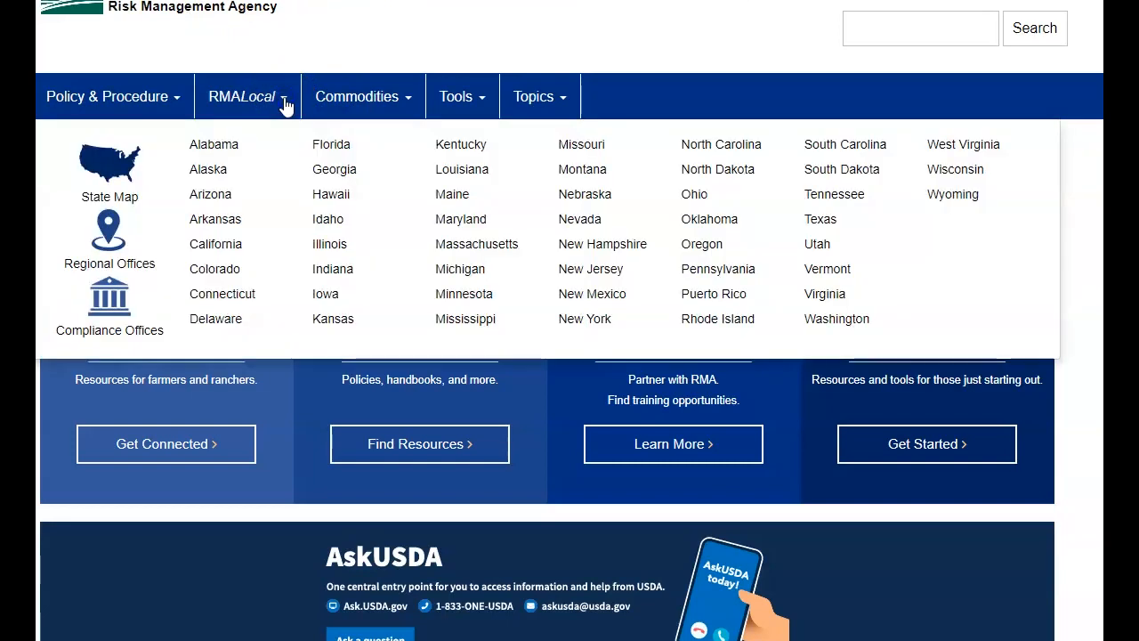
click(656, 268)
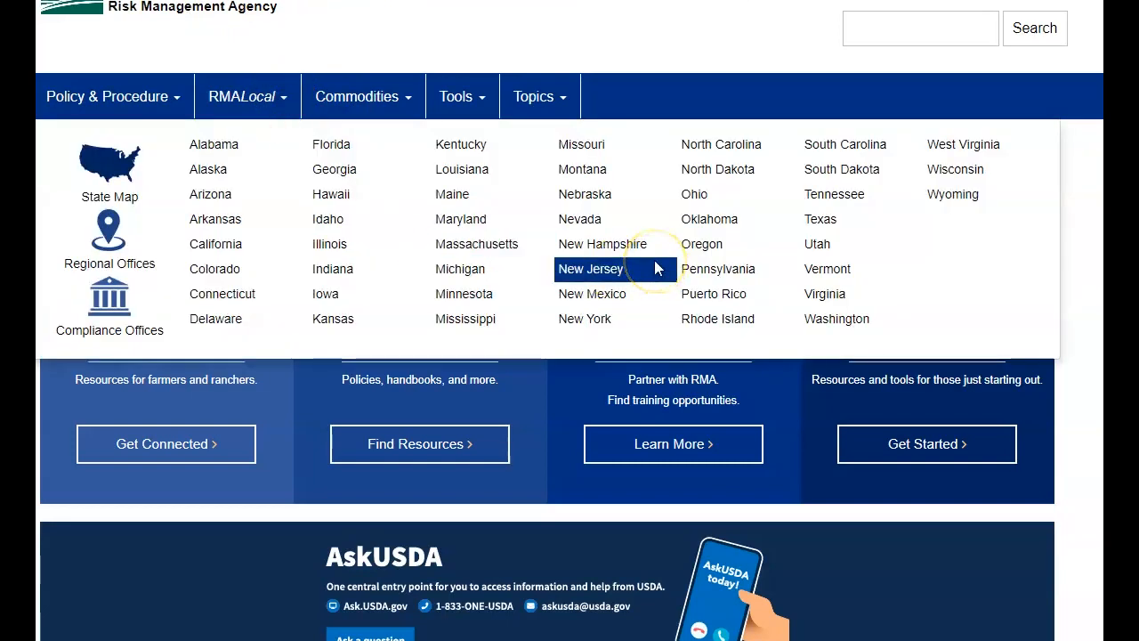
click(643, 260)
click(463, 320)
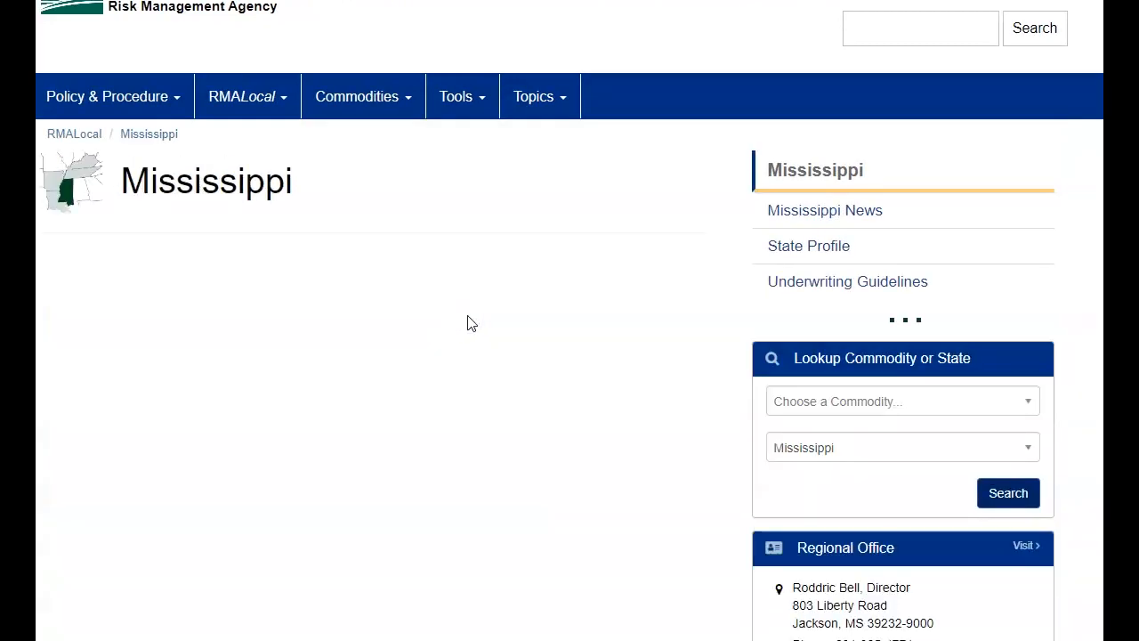
click(504, 315)
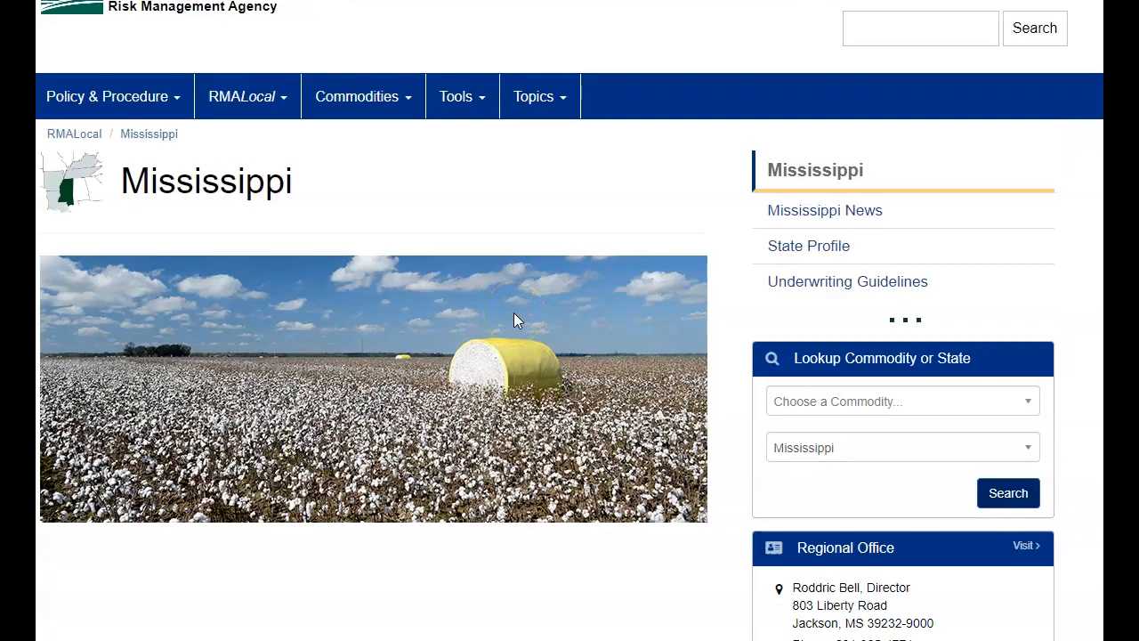
Step: Check Mississippi's regional office details, and open the 2022 Mississippi State Profile PDF from the State Profile page
scroll(542, 294, down, 2)
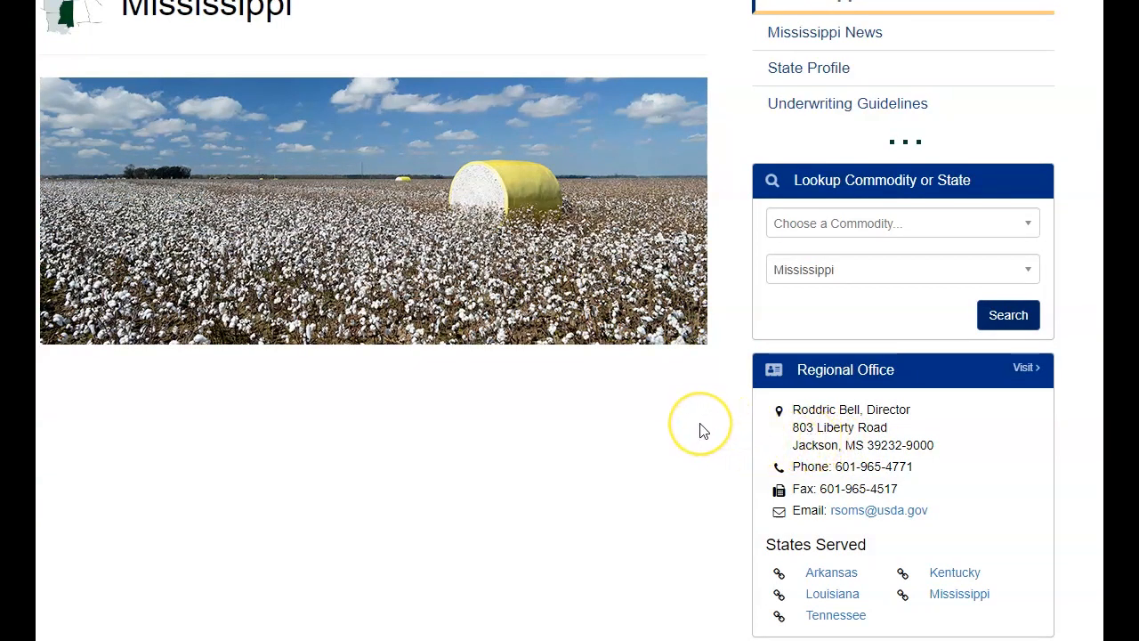
scroll(701, 431, up, 2)
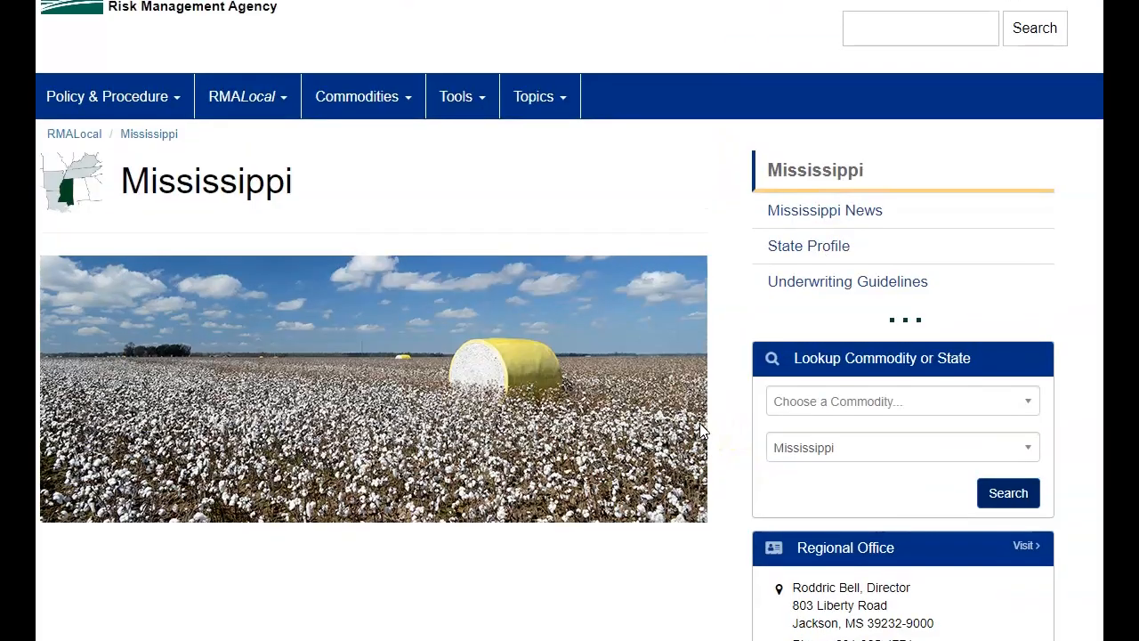
click(800, 253)
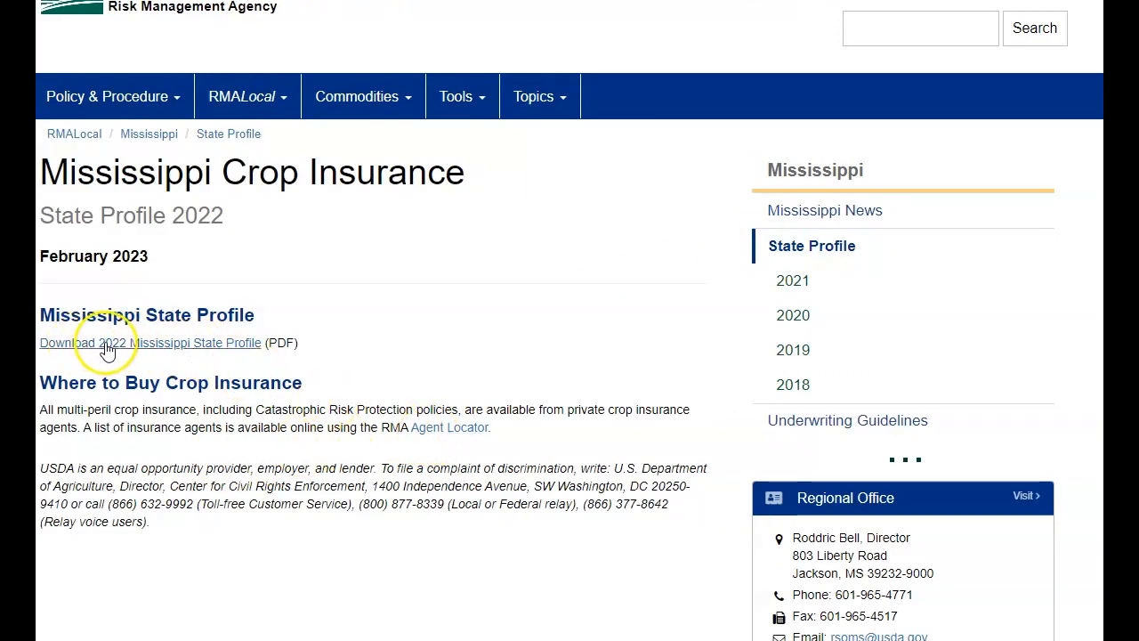
click(185, 345)
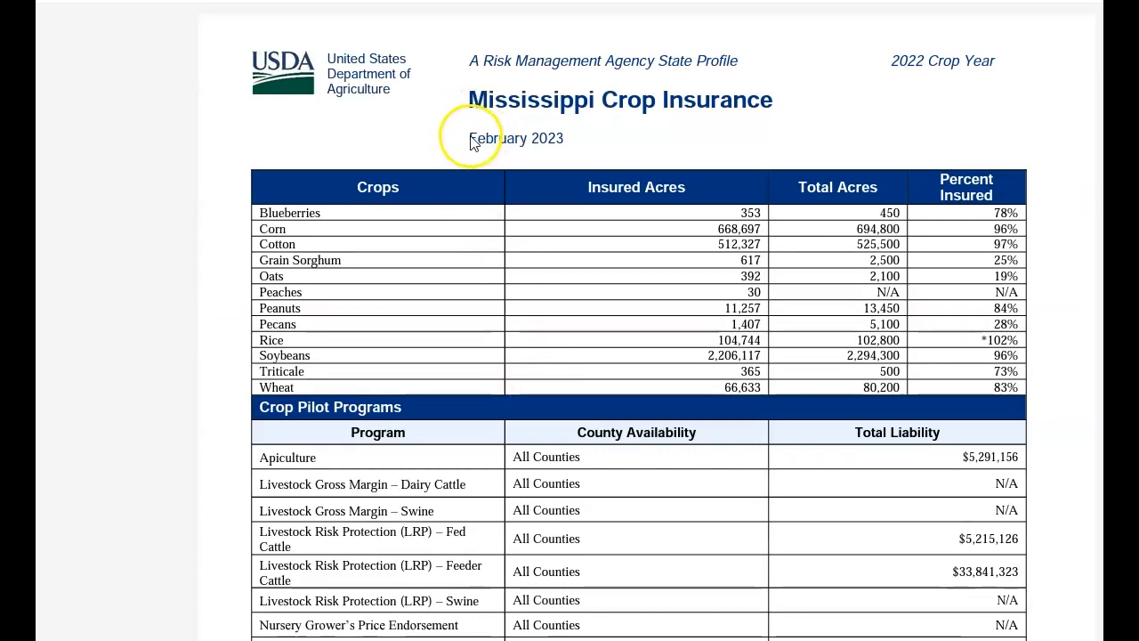
Step: Examine the Mississippi profile's insured crop acreage, crop pilot programs and 15-year crop insurance history
click(518, 138)
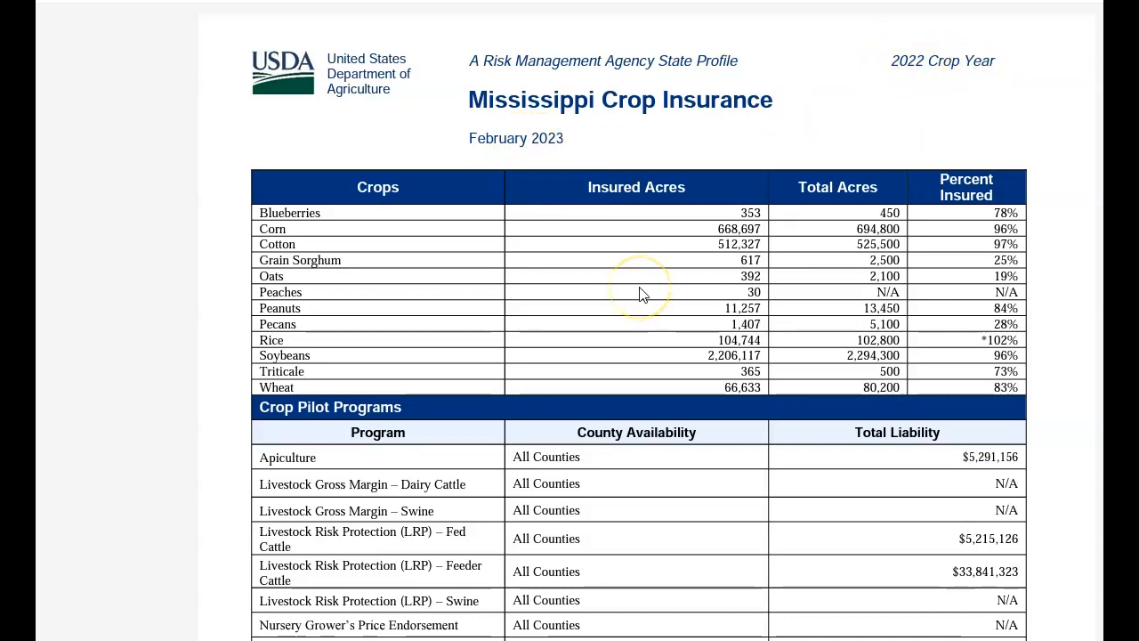
scroll(639, 294, down, 1)
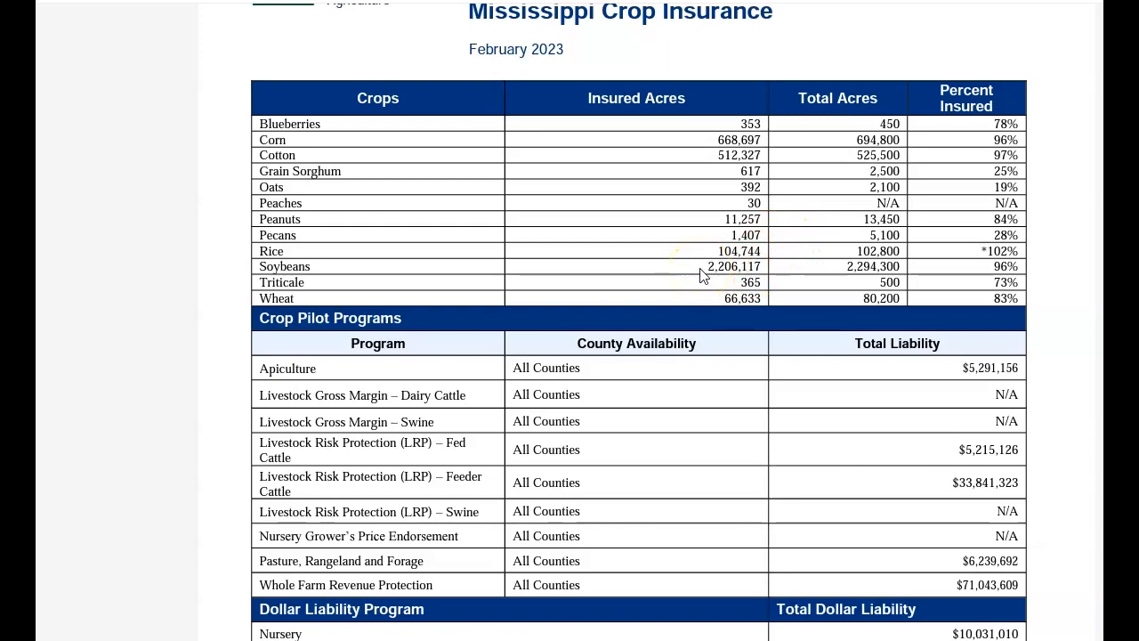
scroll(697, 280, down, 1)
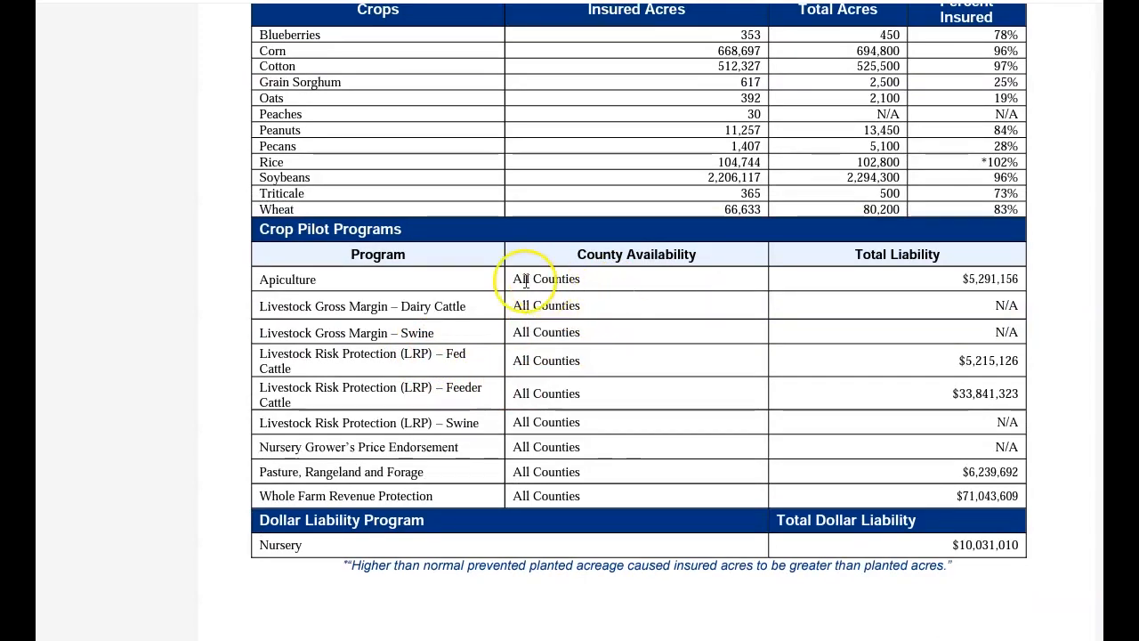
drag(512, 283, 586, 280)
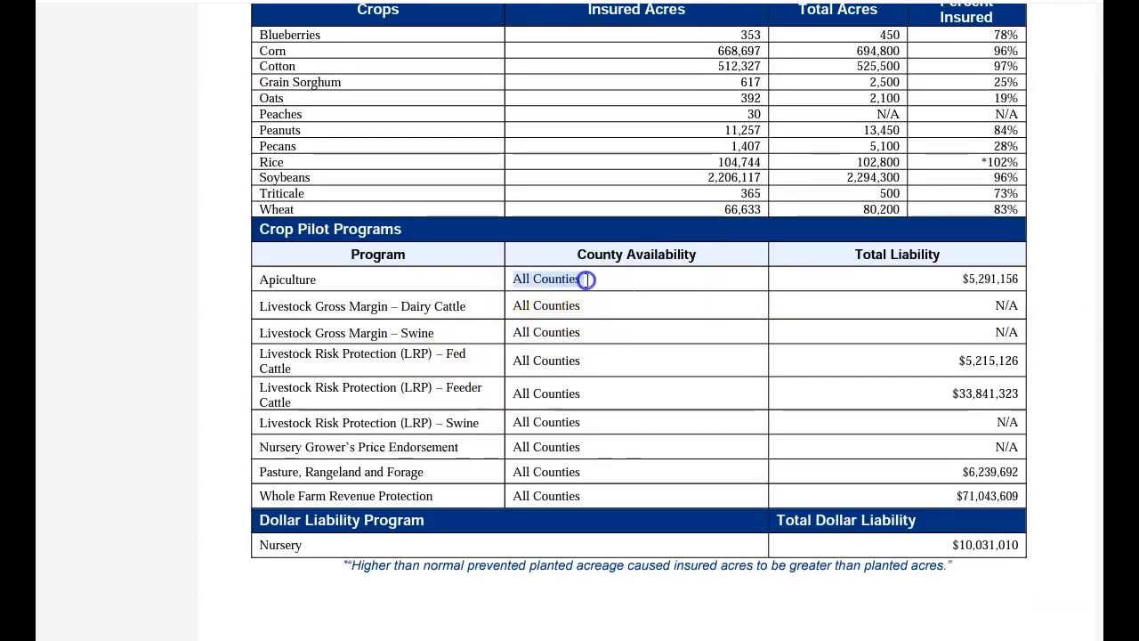
scroll(606, 313, down, 10)
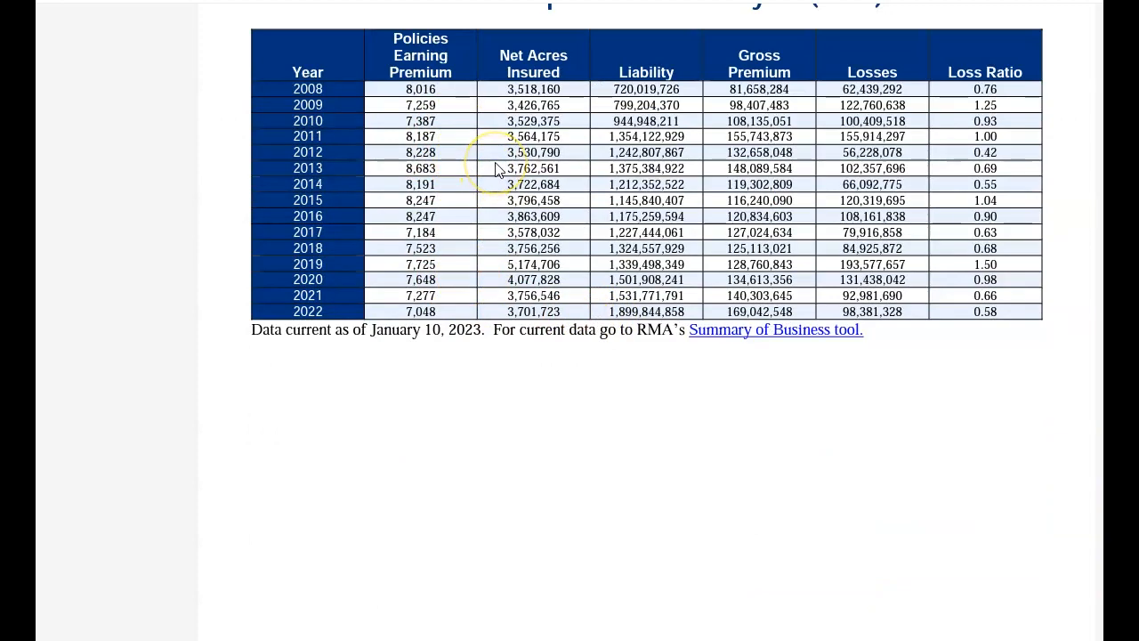
scroll(498, 169, up, 5)
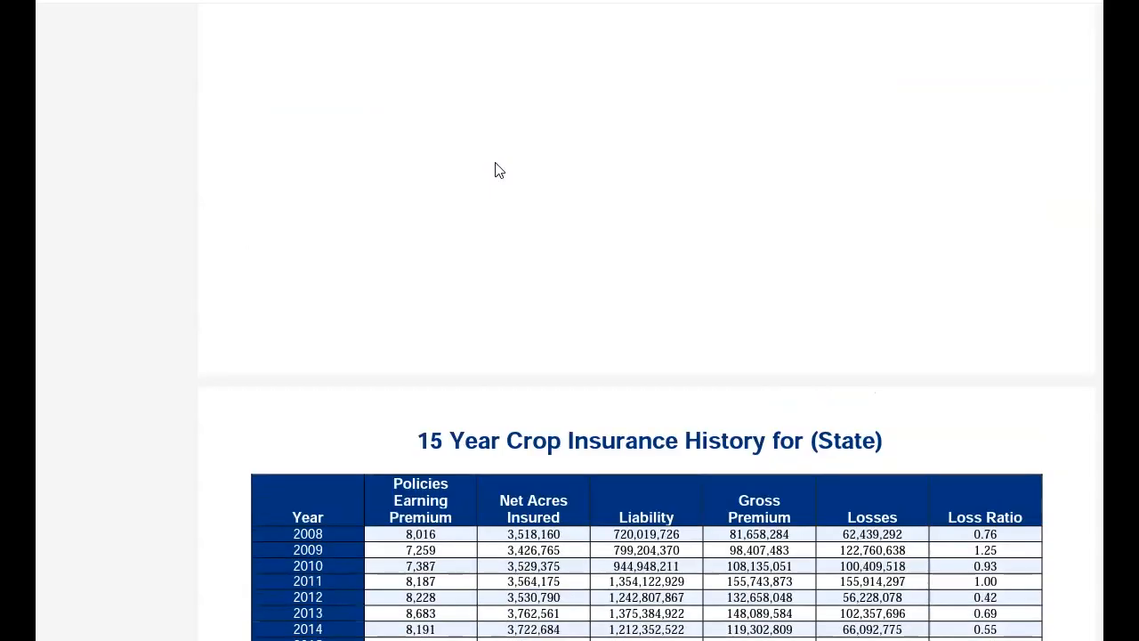
scroll(498, 170, up, 10)
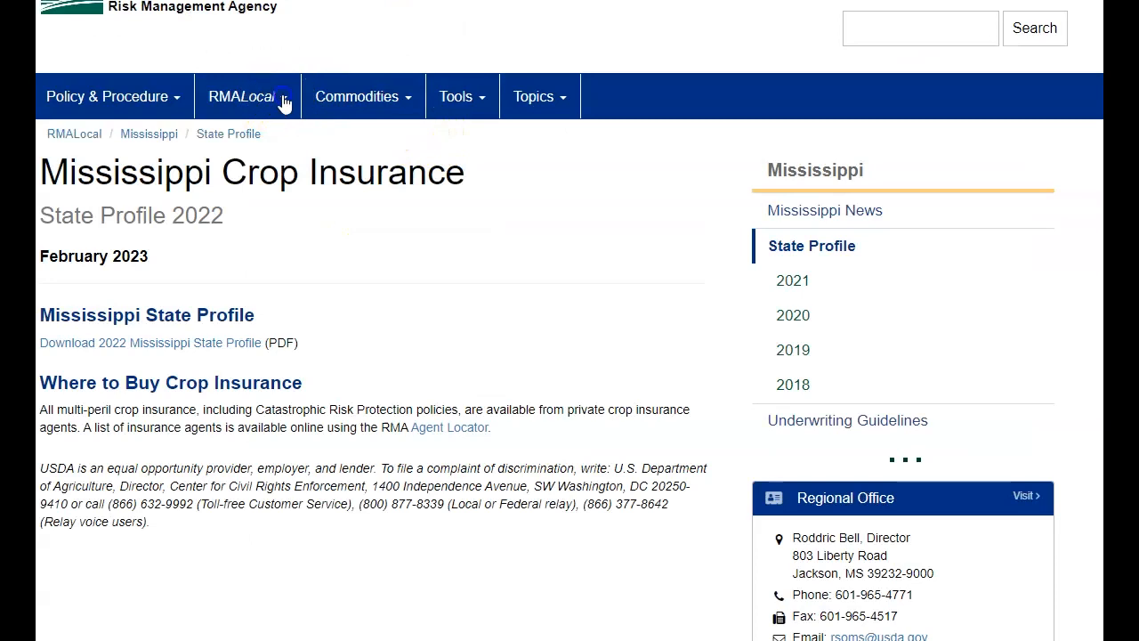
Step: Open the Oklahoma page from the RMA Local states and look over its regional office information
click(281, 99)
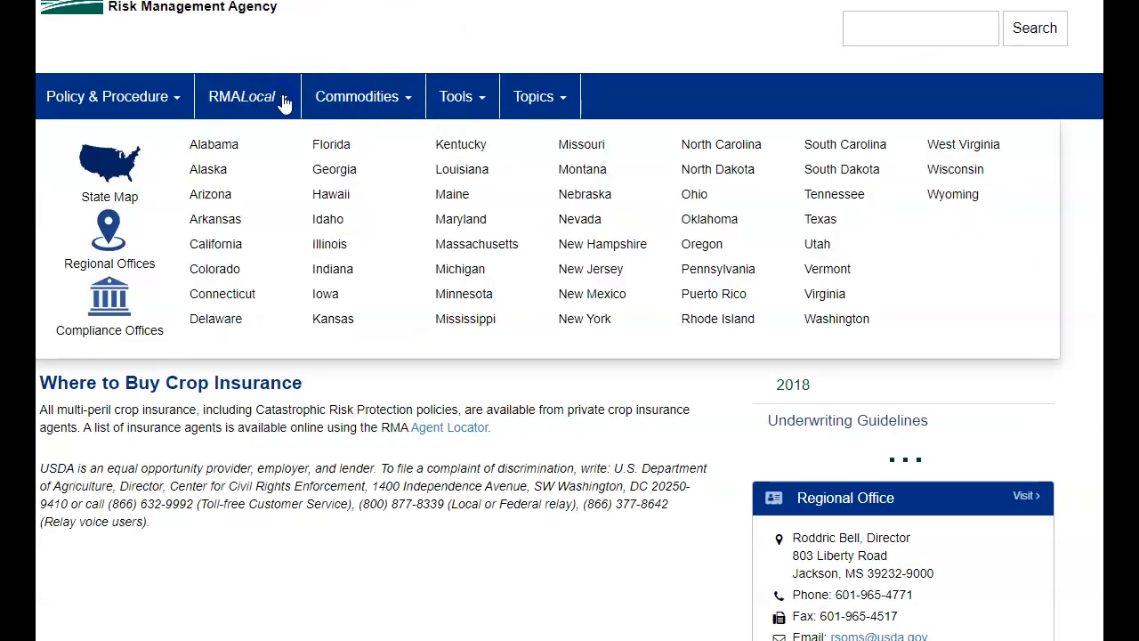
click(717, 224)
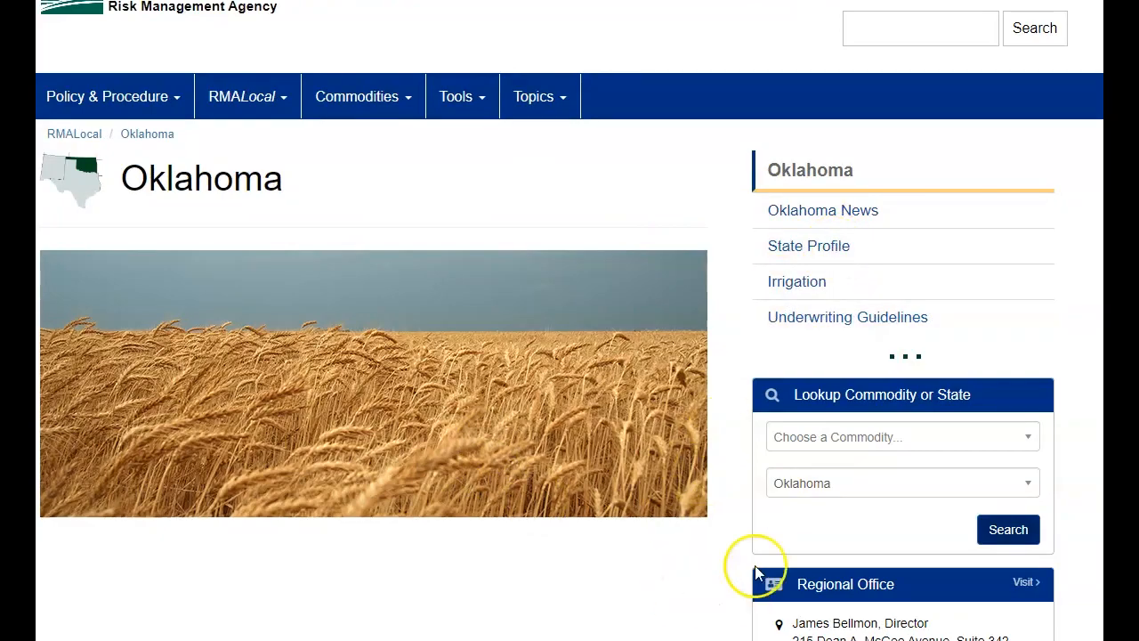
scroll(796, 400, down, 2)
scroll(631, 419, up, 2)
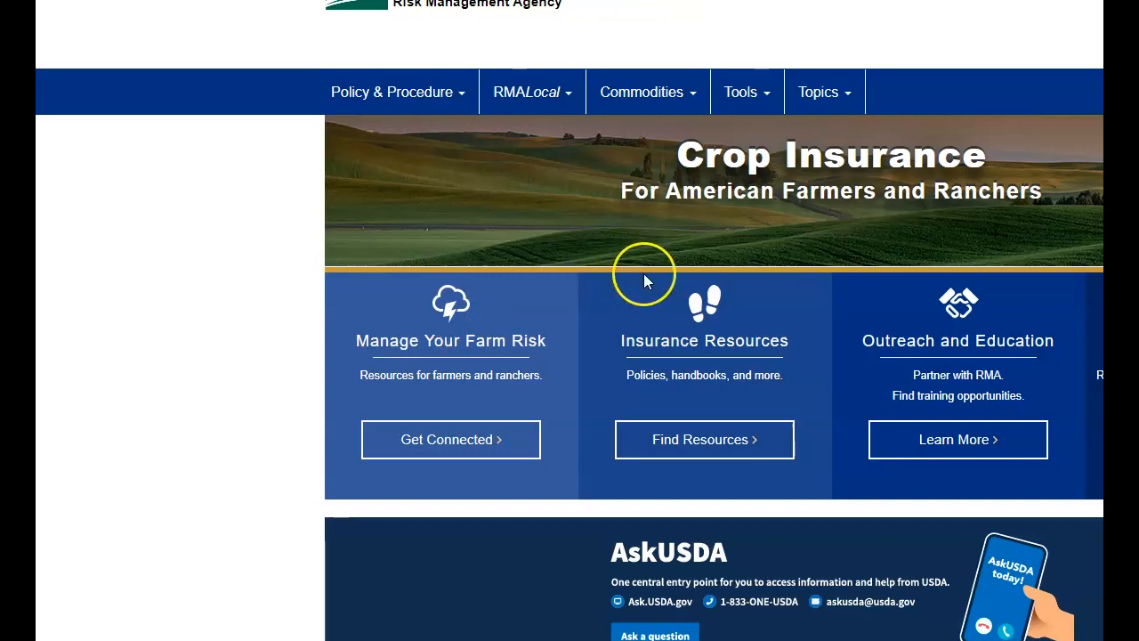
Step: Open the Summary of Business information tool and review its pregenerated national reports, including National Summary by Crop/State
click(770, 96)
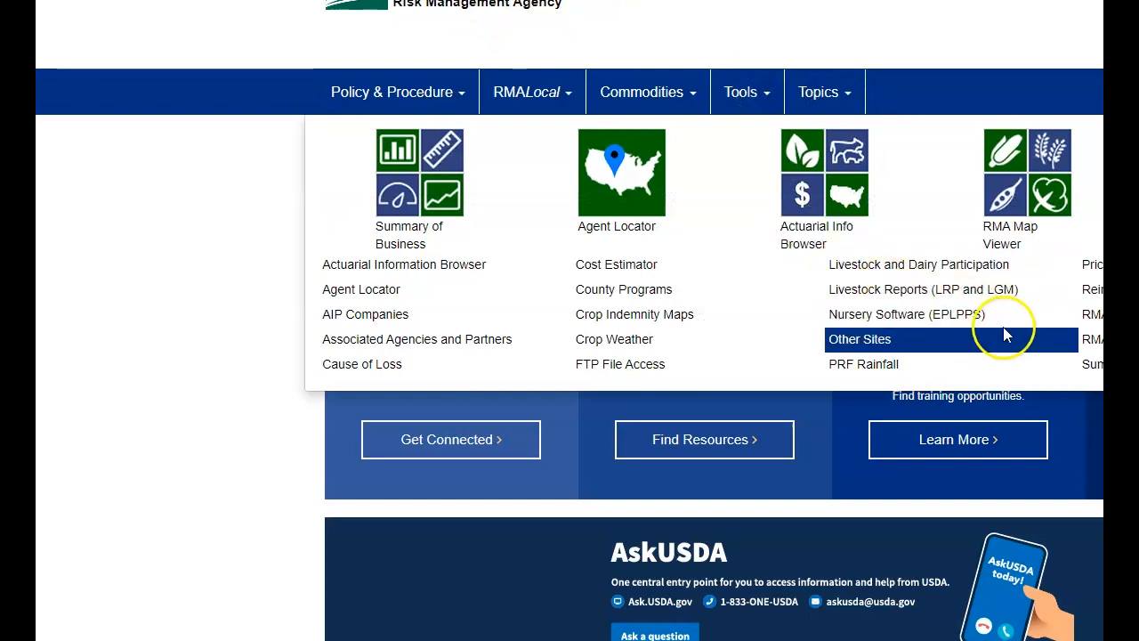
click(1092, 366)
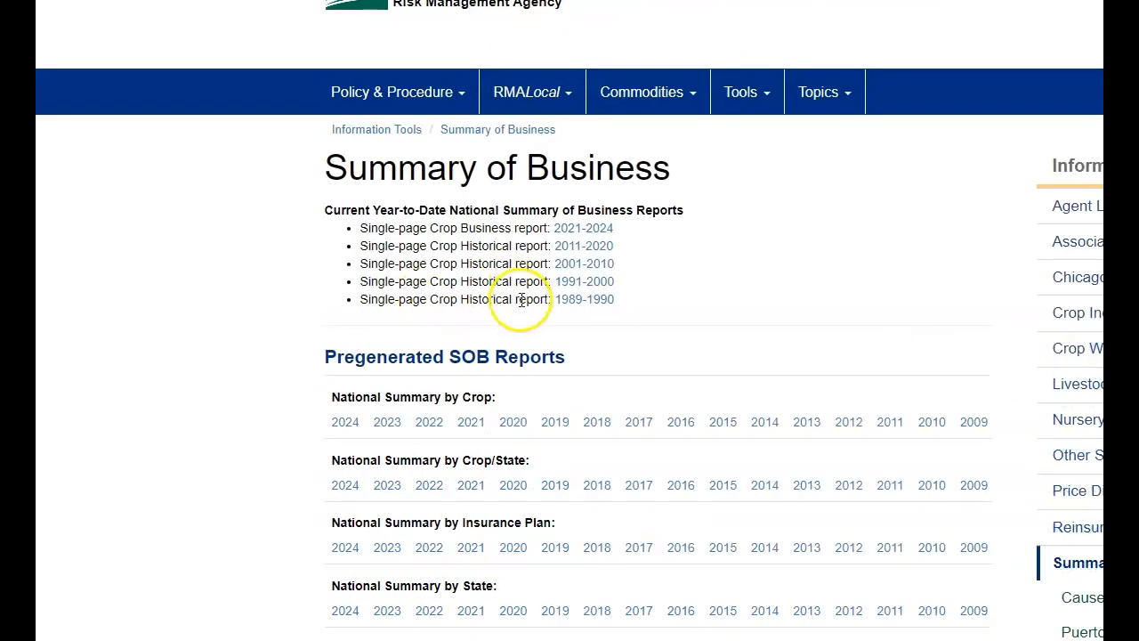
scroll(521, 300, down, 4)
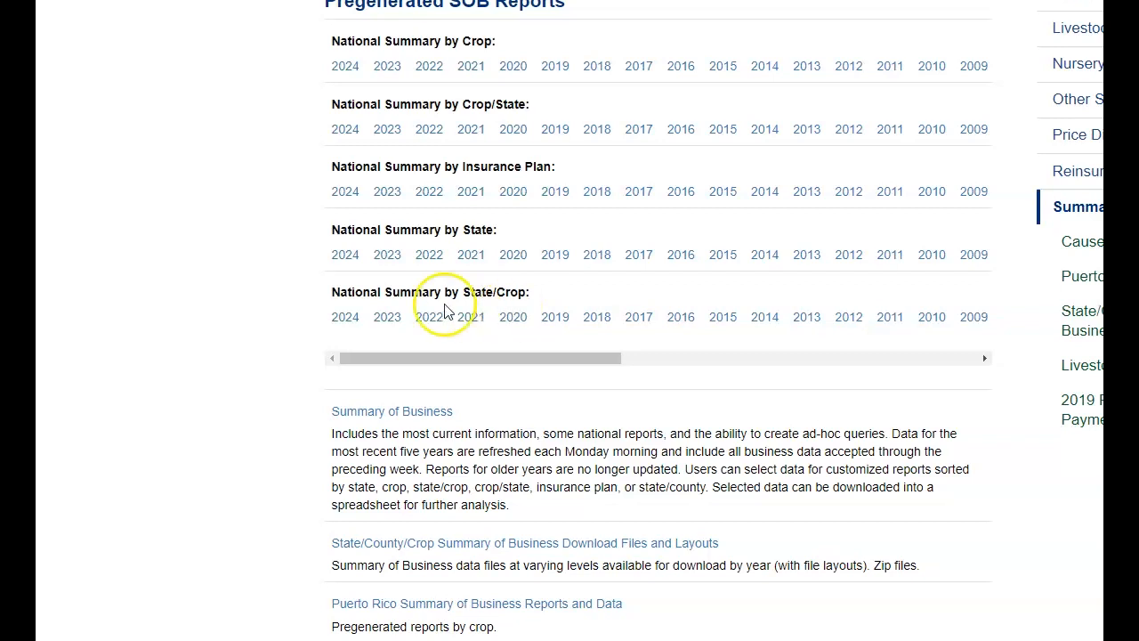
drag(337, 104, 527, 104)
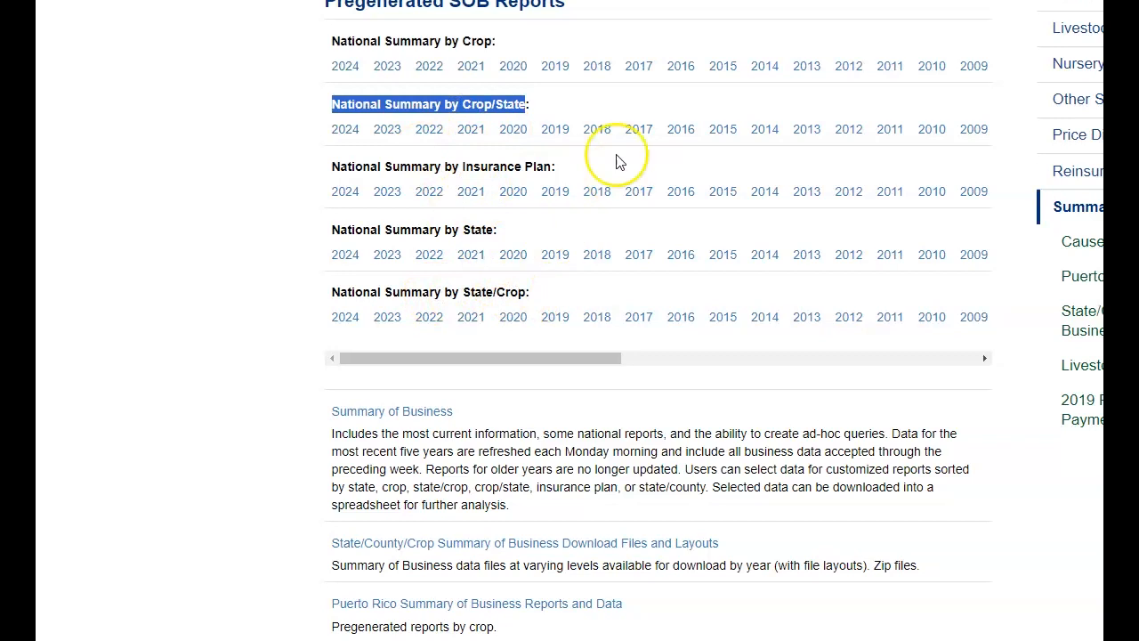
scroll(516, 196, down, 2)
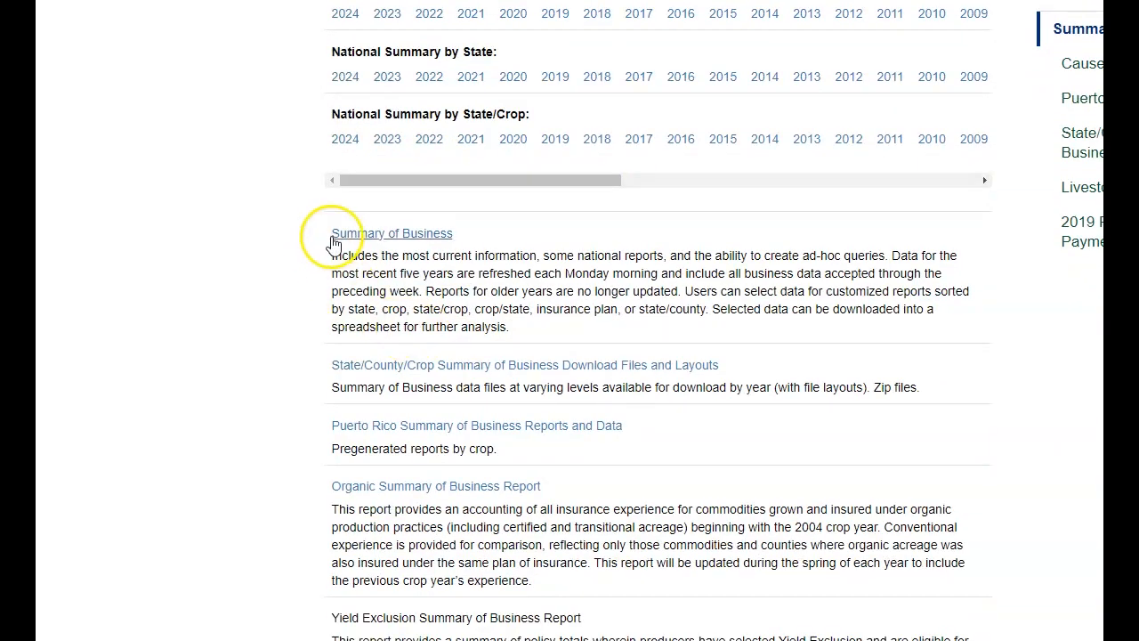
Step: Open the interactive Report Generator of the Summary of Business application
double_click(352, 256)
click(357, 233)
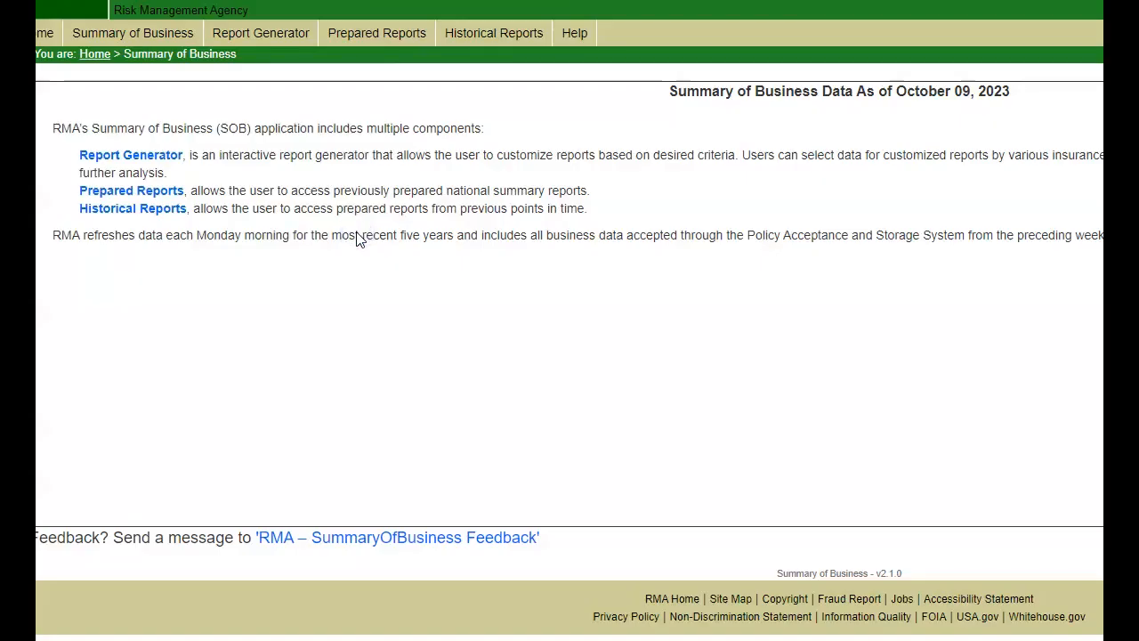
click(123, 154)
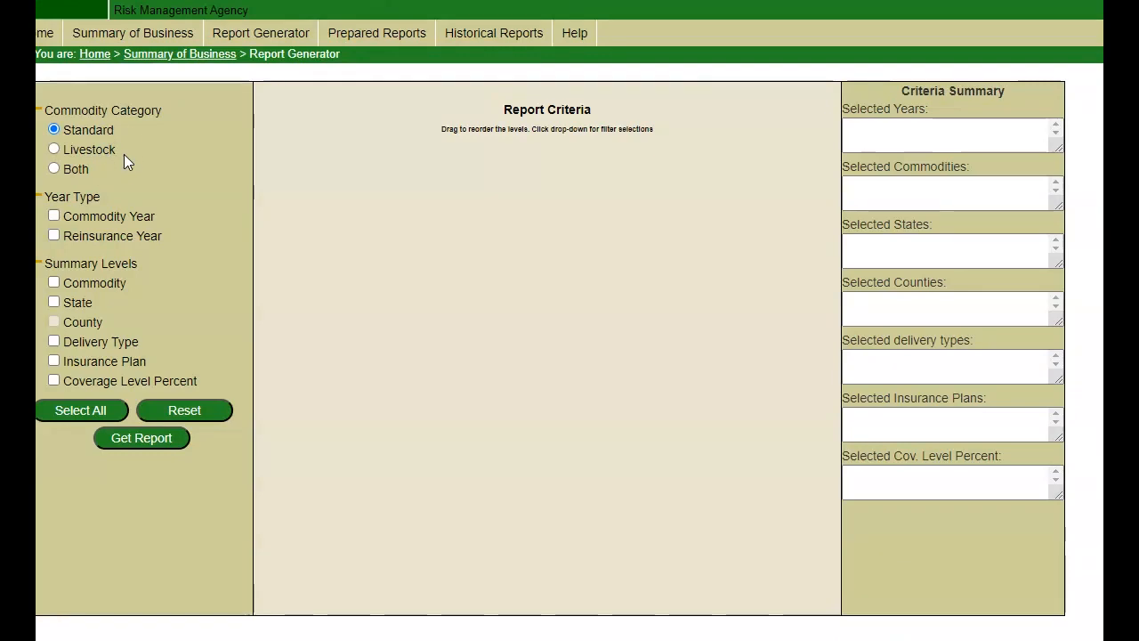
Step: Set the report's year type to Commodity Year and include the Commodity, State and County summary levels
click(53, 216)
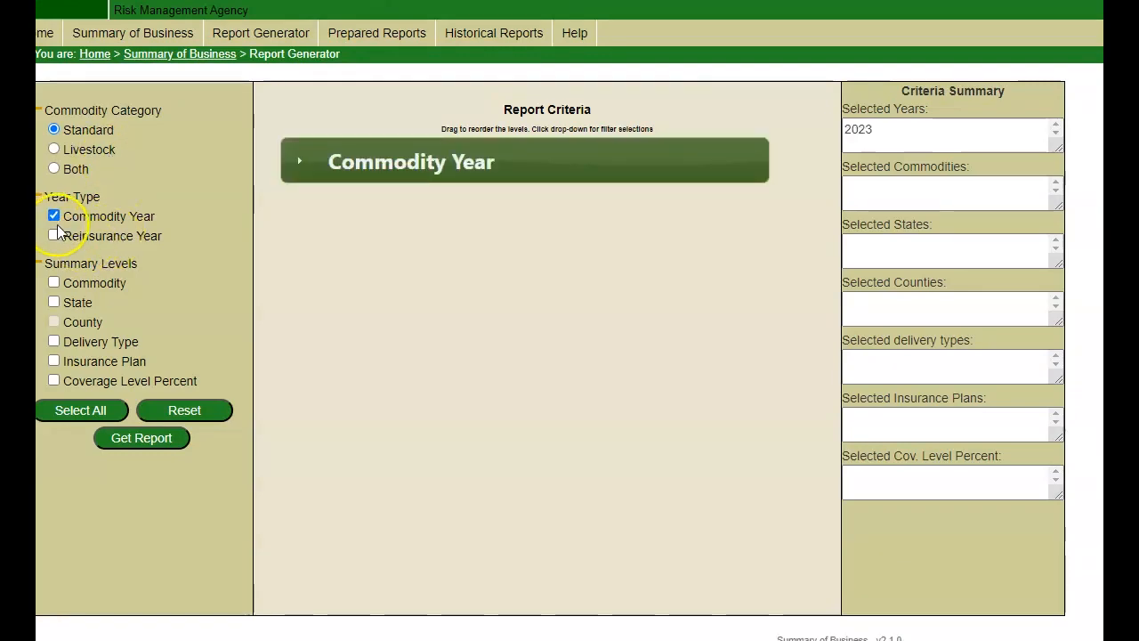
click(53, 283)
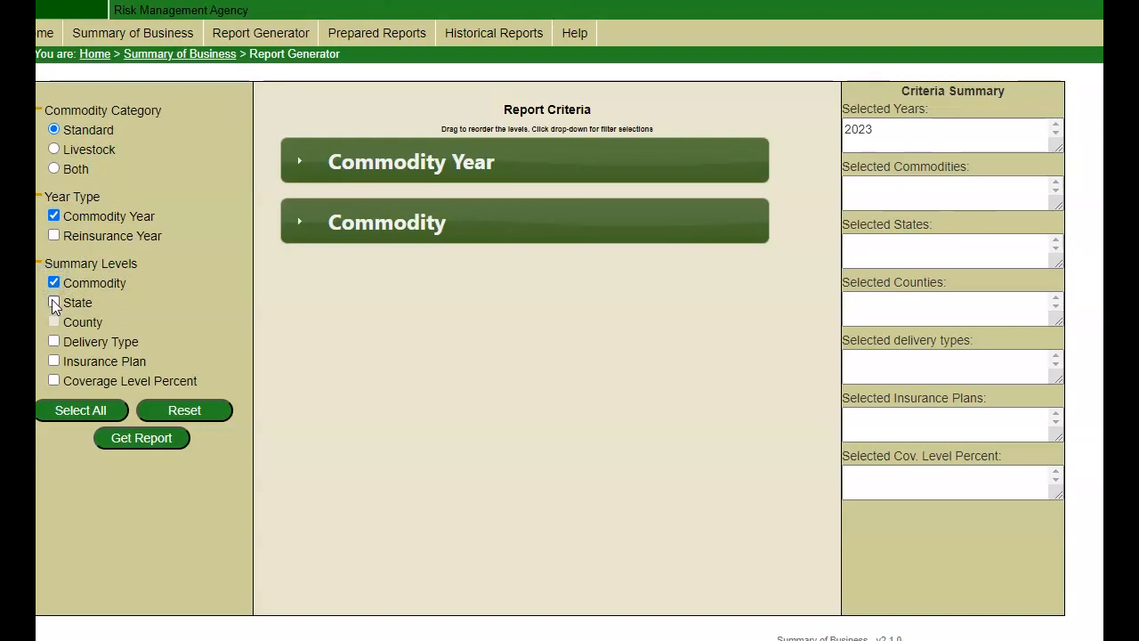
click(54, 303)
click(54, 322)
Step: Restrict the report criteria to commodity year 2022 instead of 2023 and include all commodities
click(299, 160)
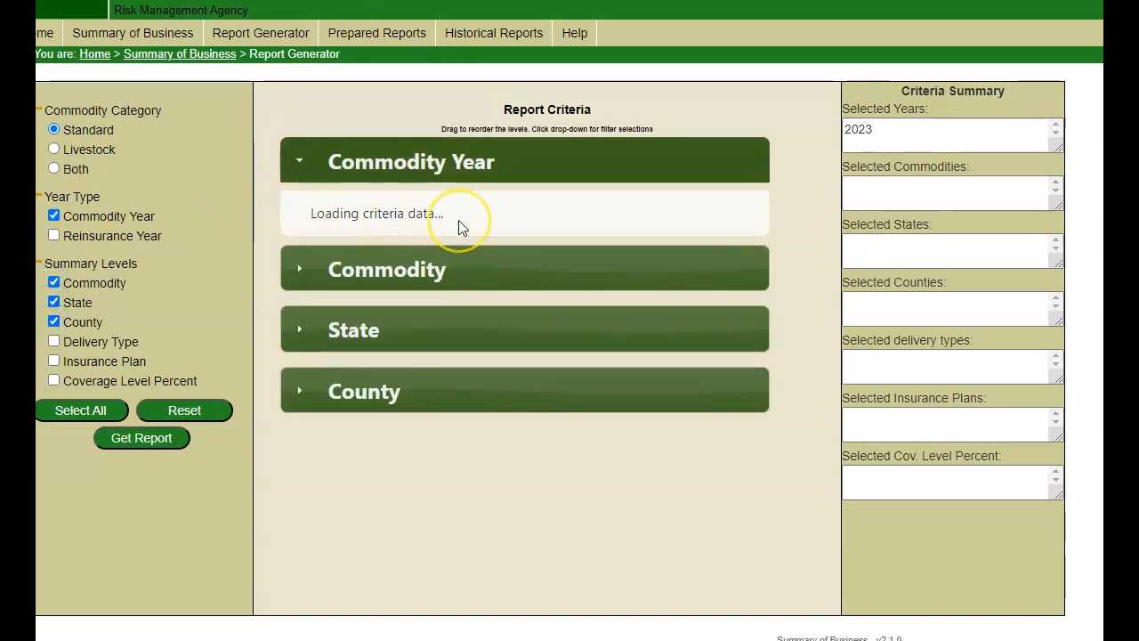
click(461, 235)
click(416, 235)
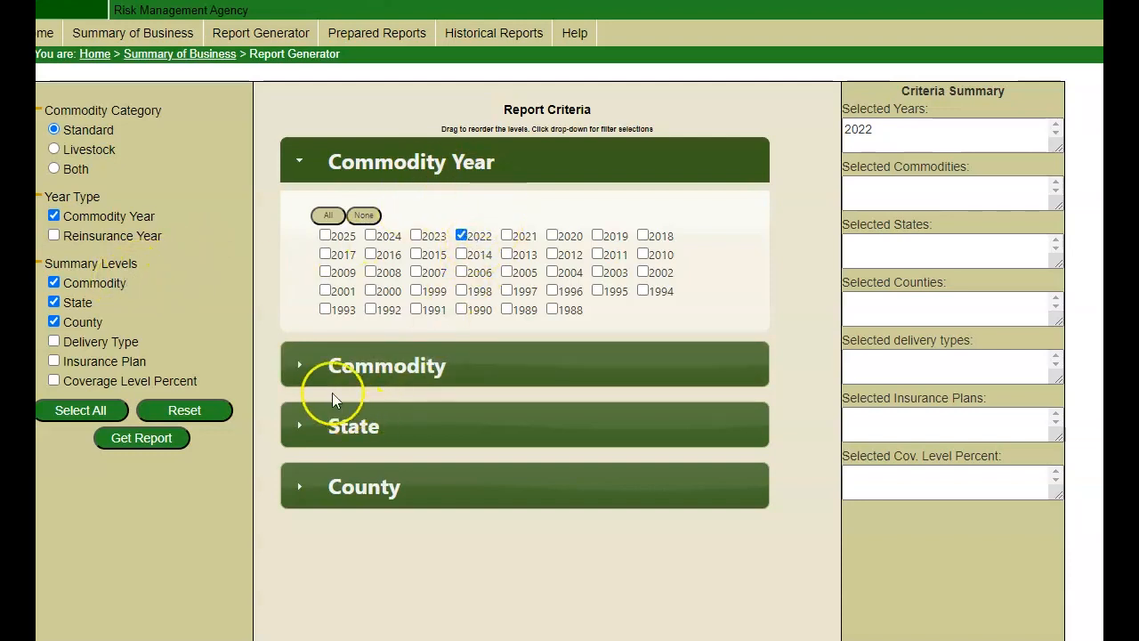
click(299, 365)
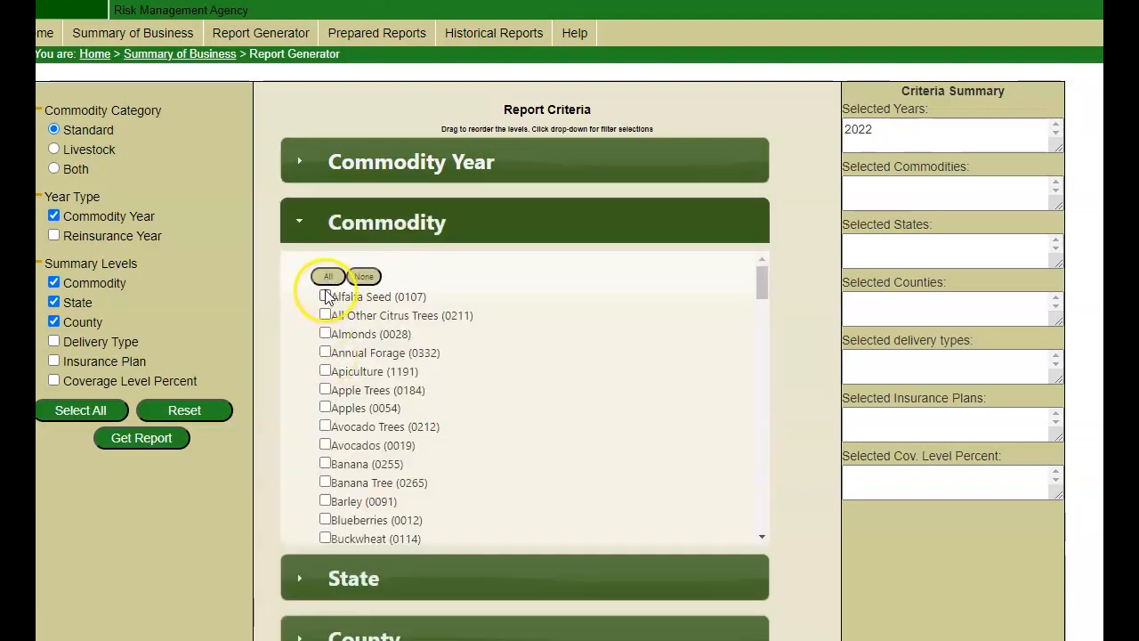
click(327, 276)
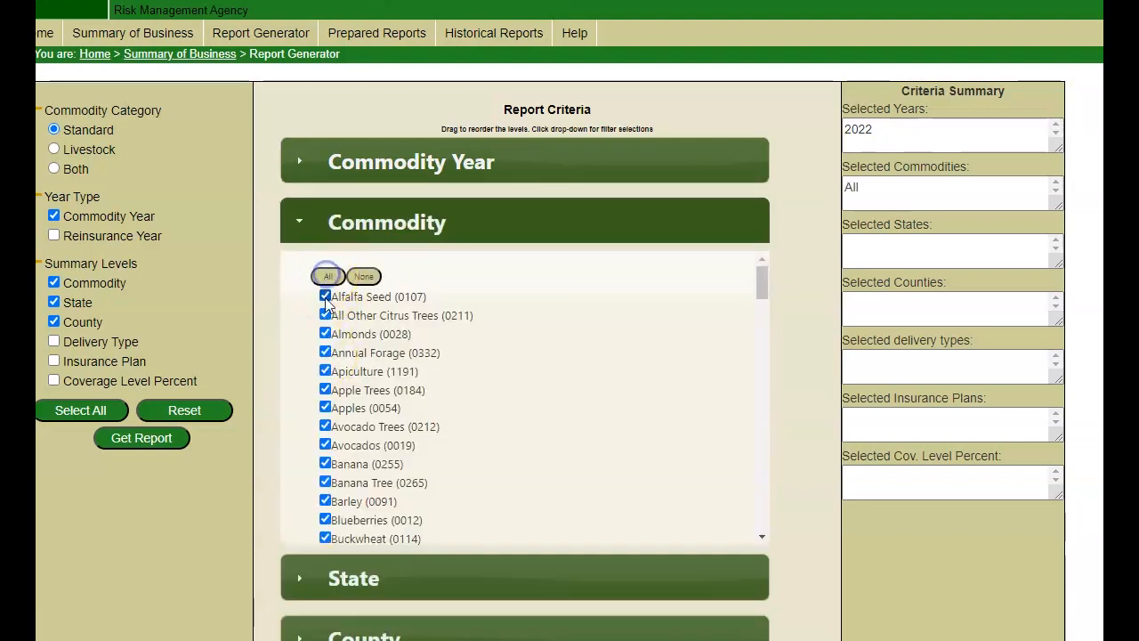
Step: Limit the report to state 28 (MS) with all of its counties, and generate the report
click(303, 581)
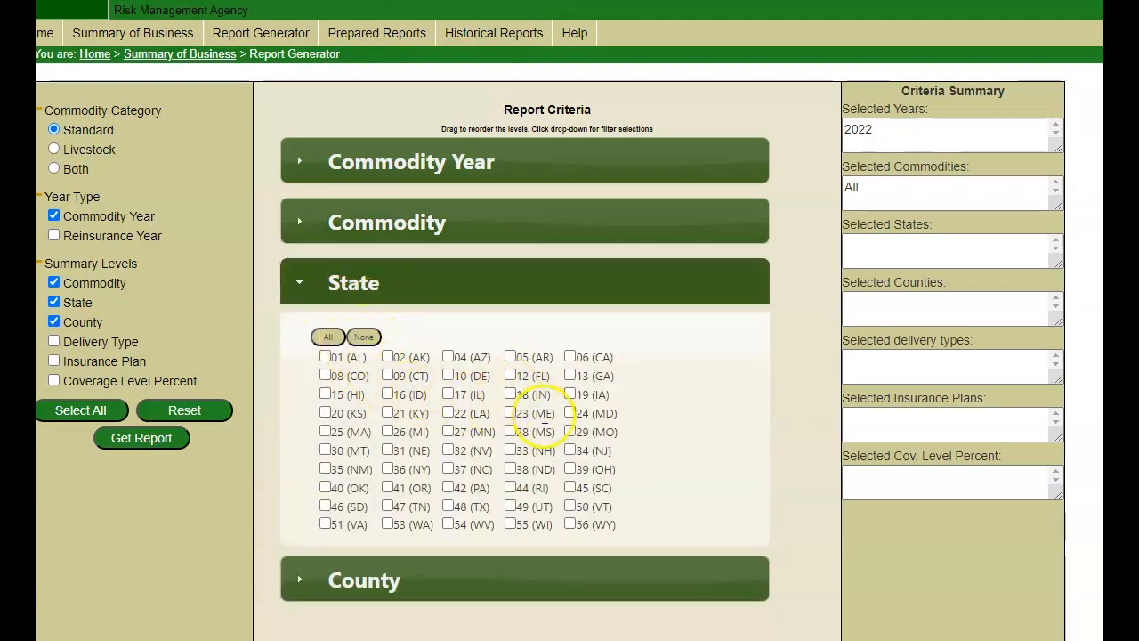
click(510, 432)
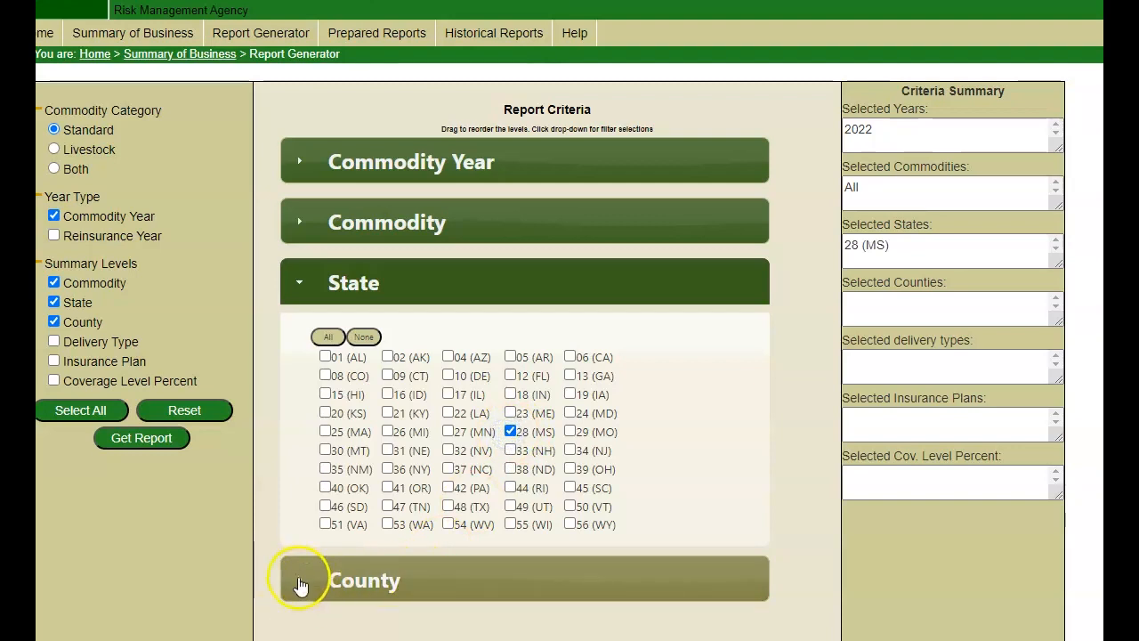
click(300, 583)
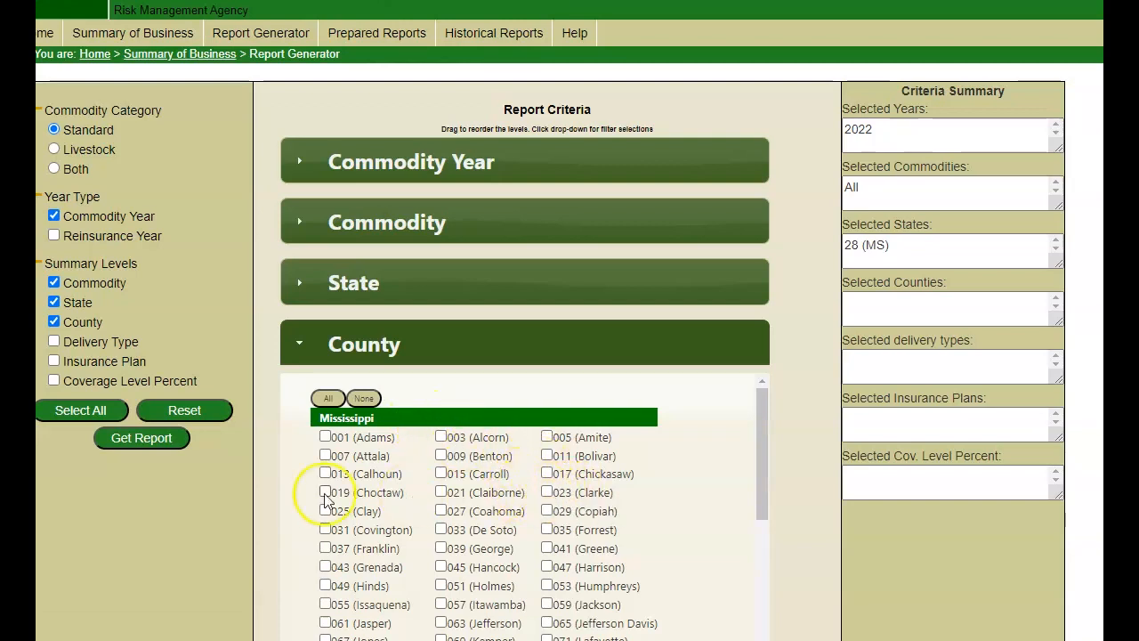
click(329, 398)
click(140, 441)
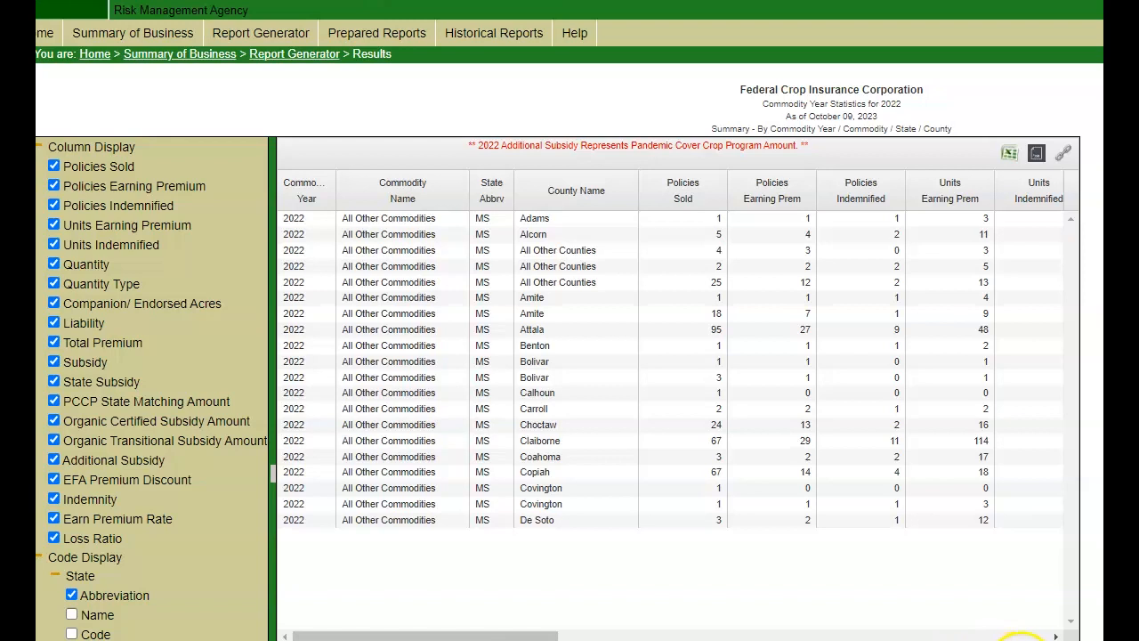
Step: Review the report's result pages up to page 4 and its liability and premium columns, and export the report to Excel
scroll(763, 427, down, 1)
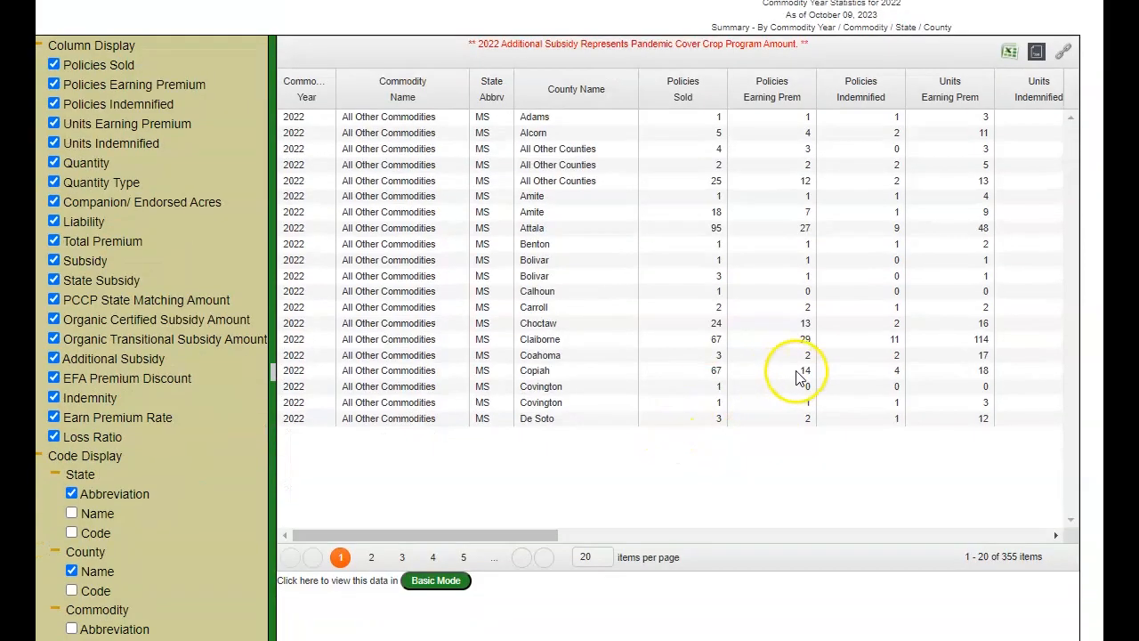
click(371, 558)
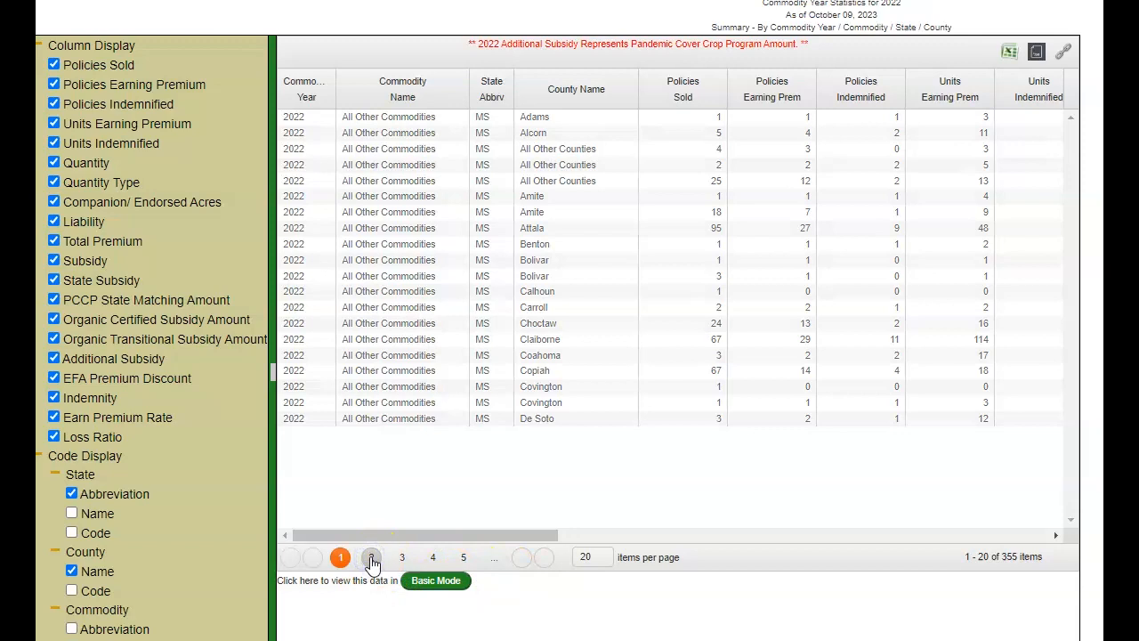
click(371, 558)
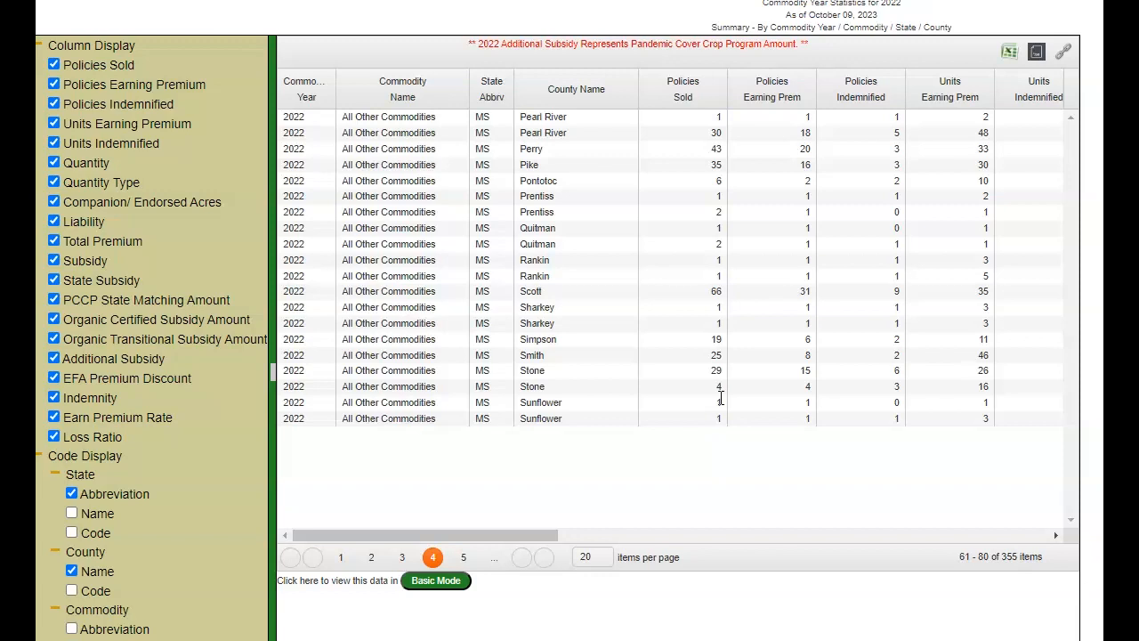
drag(522, 536, 728, 539)
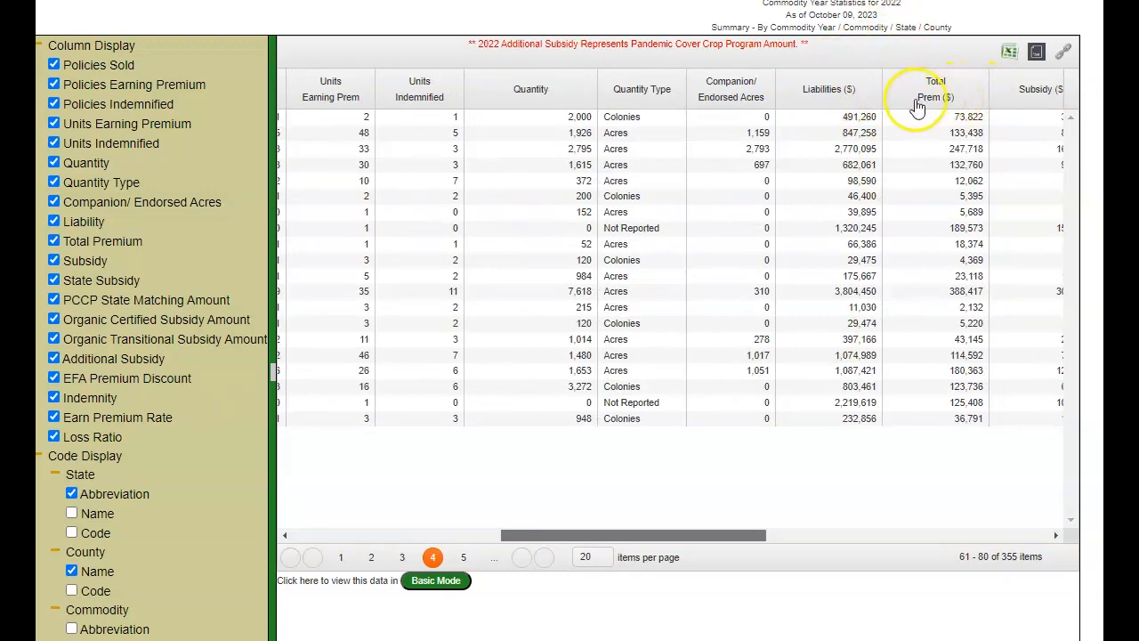
scroll(885, 289, up, 1)
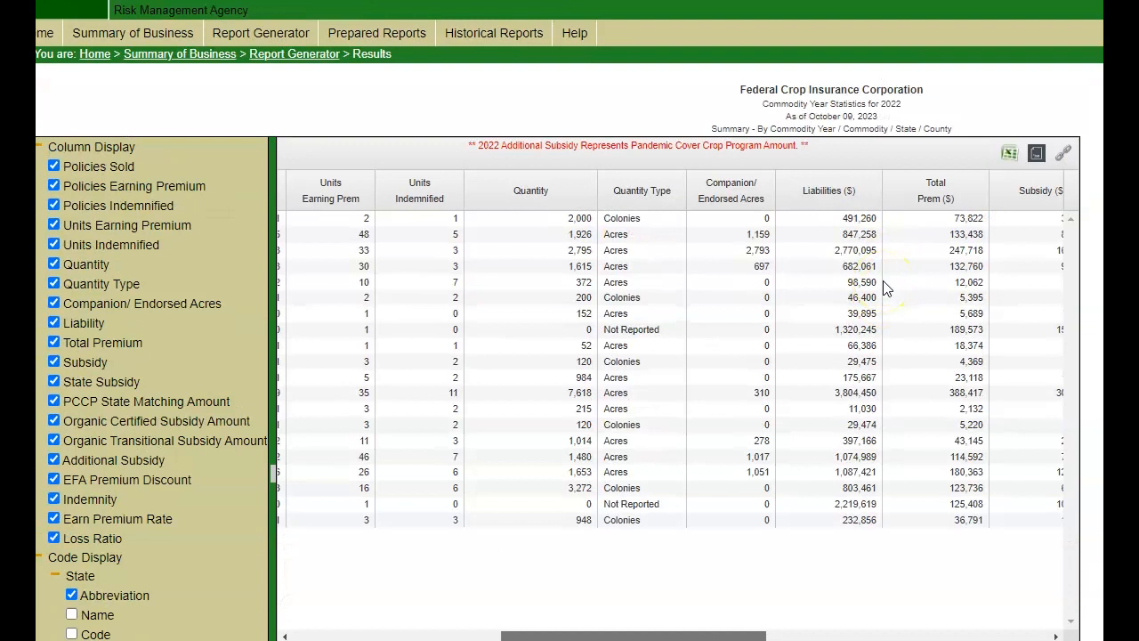
click(1011, 158)
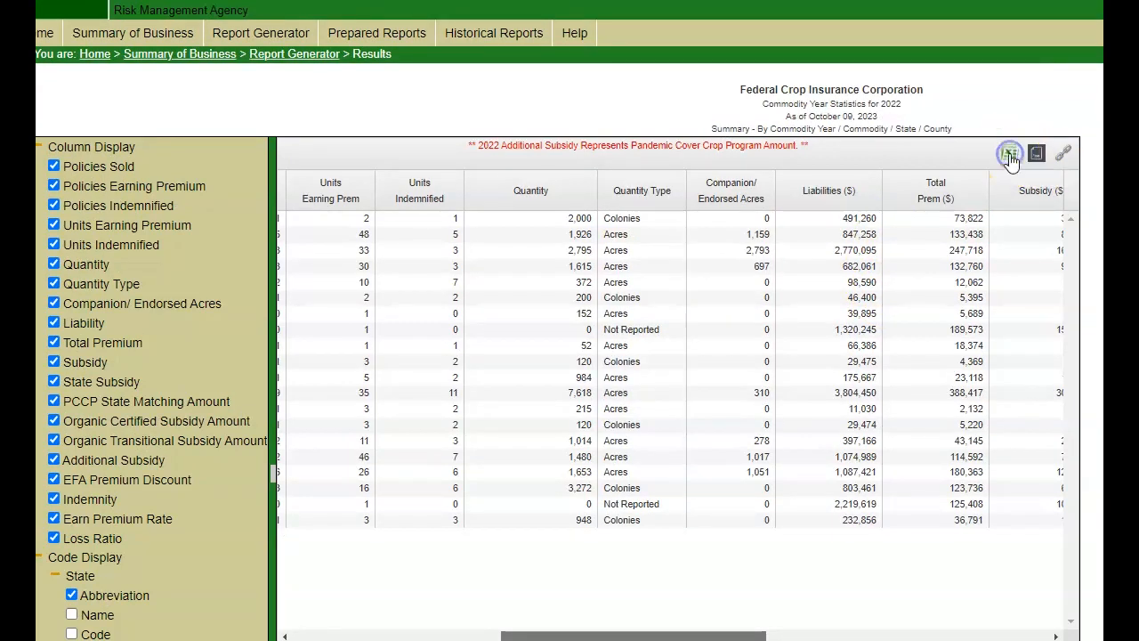